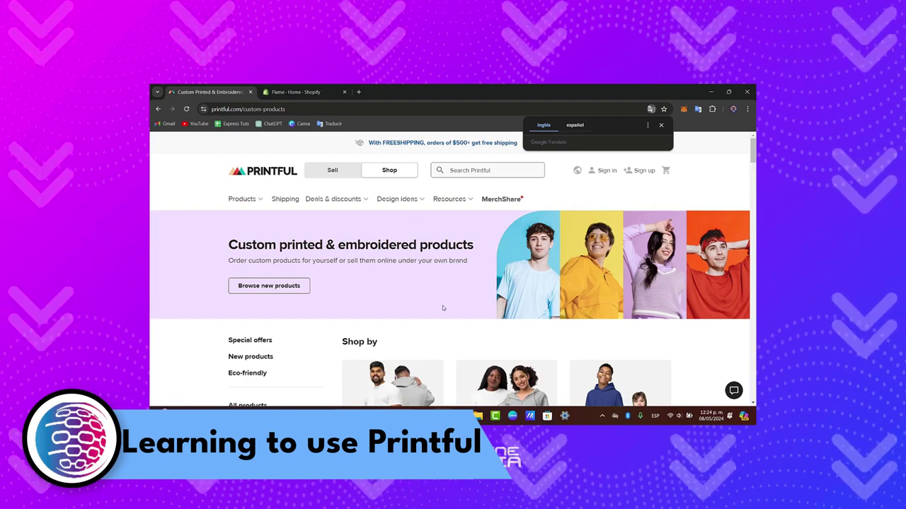
Dismiss the Google Translate prompt and the 30% off first-order popup.
left_click(661, 125)
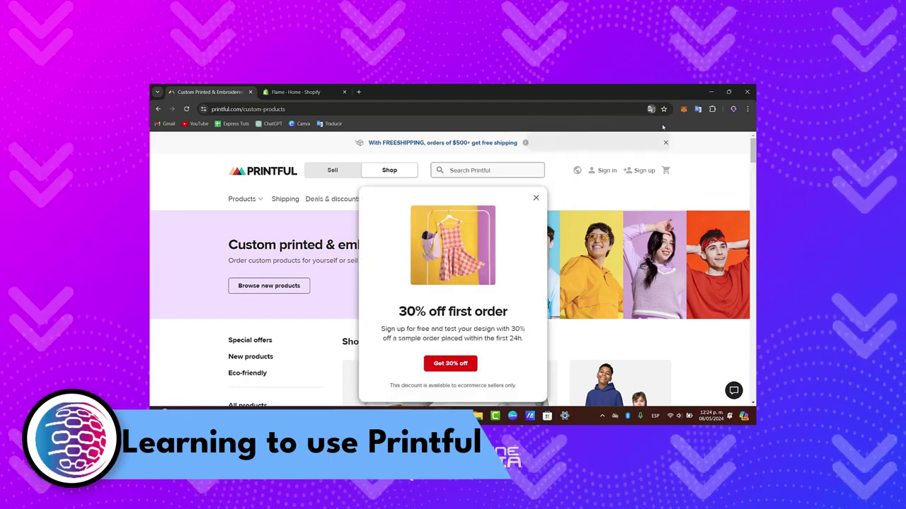
scroll(488, 338, "down", 3)
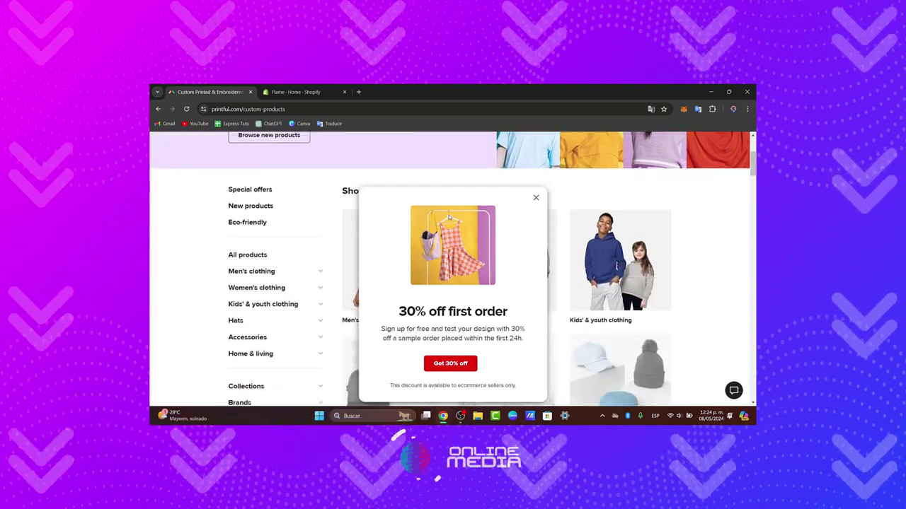
left_click(536, 197)
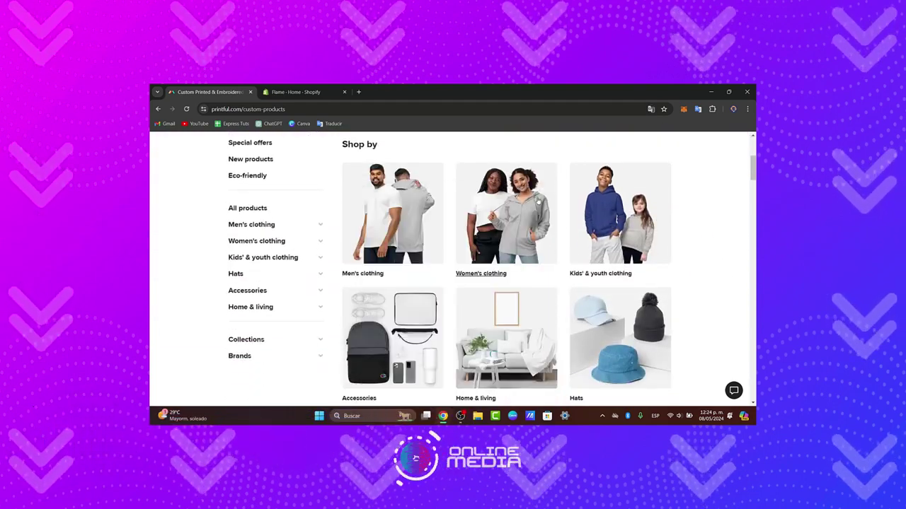
Scroll through the shop-by categories on the custom products page and back to the top.
scroll(546, 222, "down", 5)
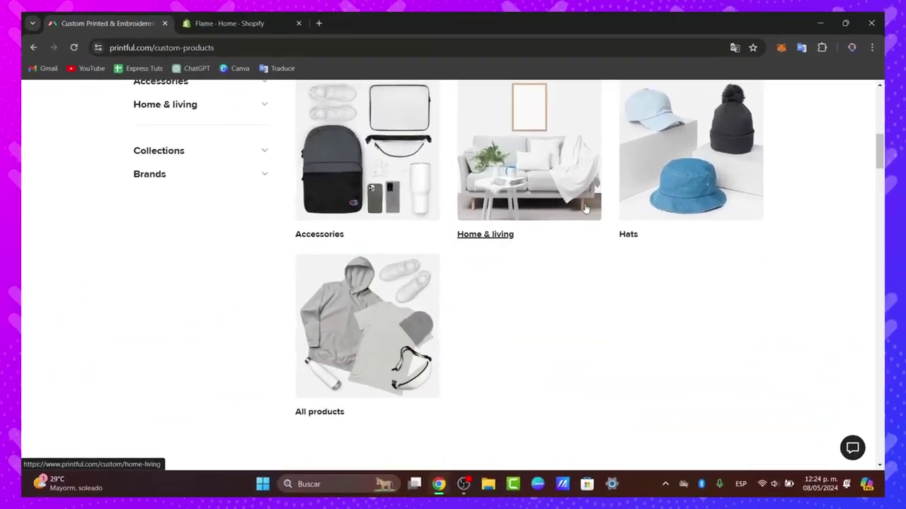
scroll(587, 206, "down", 2)
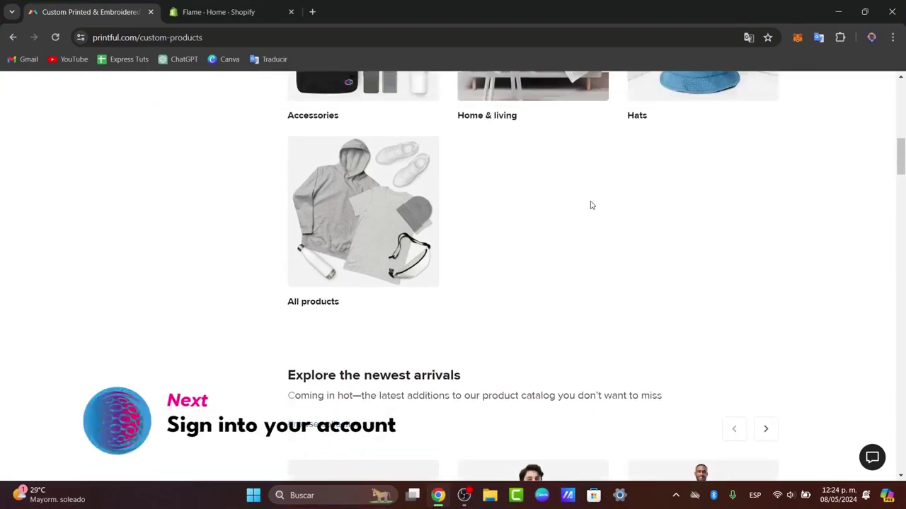
scroll(591, 205, "down", 2)
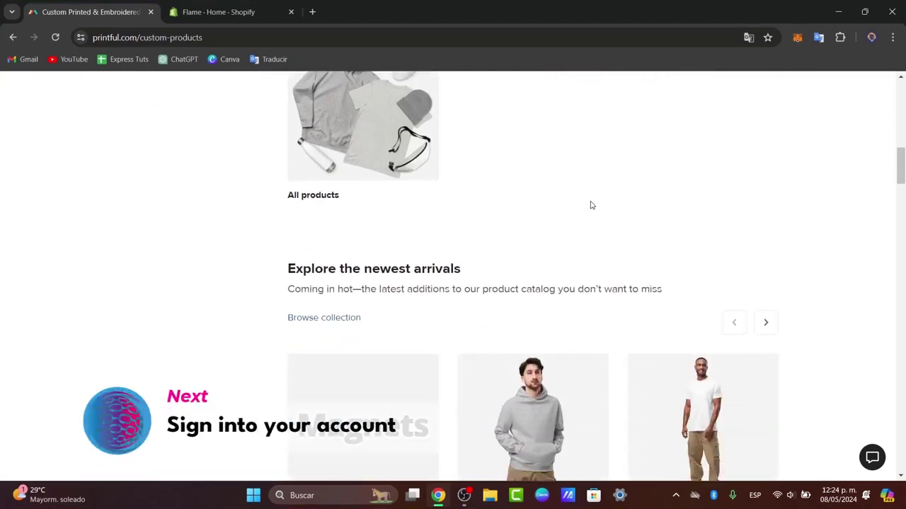
scroll(591, 205, "up", 10)
scroll(591, 205, "up", 2)
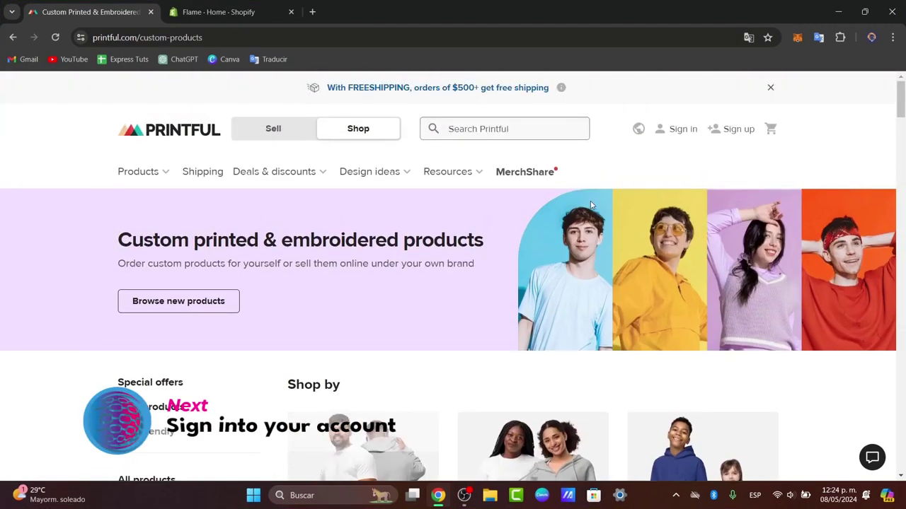
Sign up for Printful with the Google account and confirm to reach the new dashboard.
left_click(732, 130)
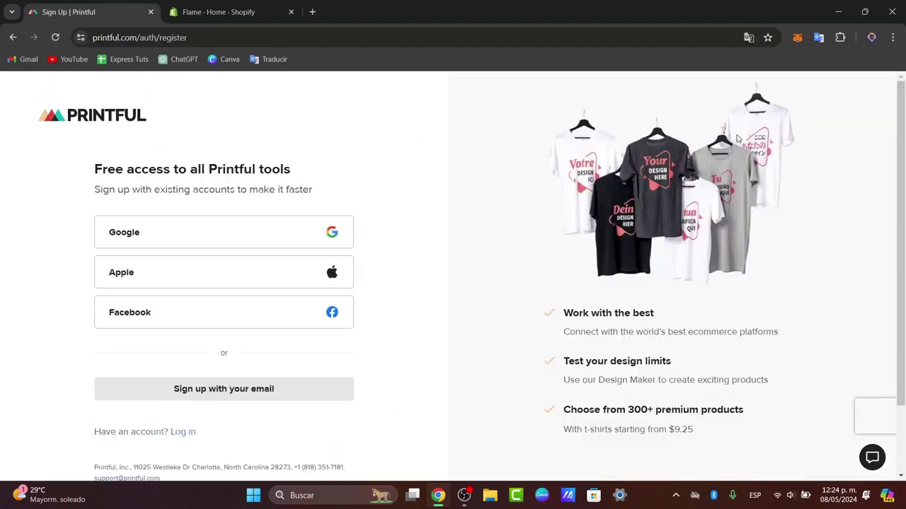
left_click_drag(198, 169, 298, 181)
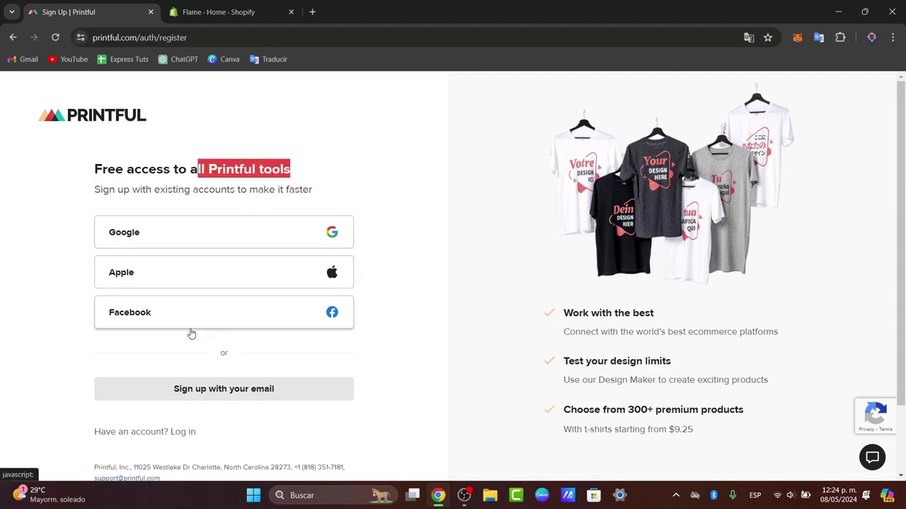
left_click(201, 245)
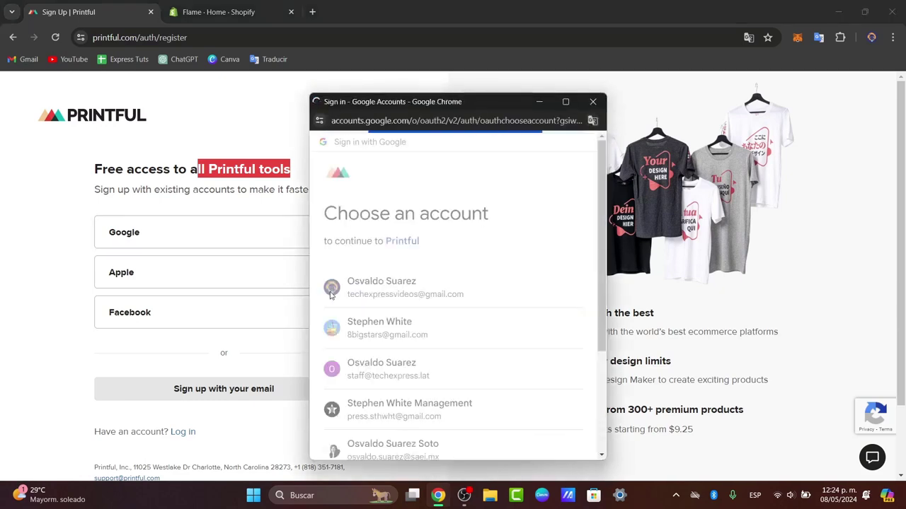
left_click(487, 366)
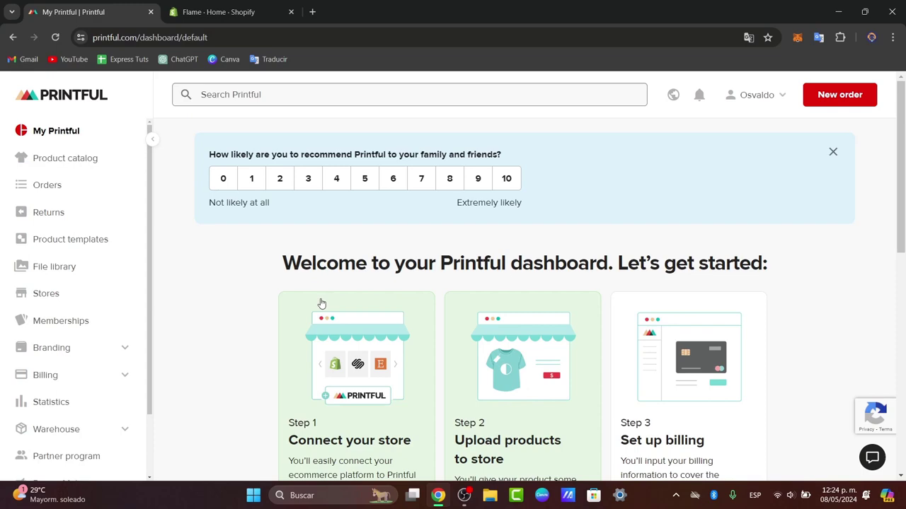
Scroll to the getting-started Step cards and review the Step 1 store connection description.
scroll(349, 312, "down", 2)
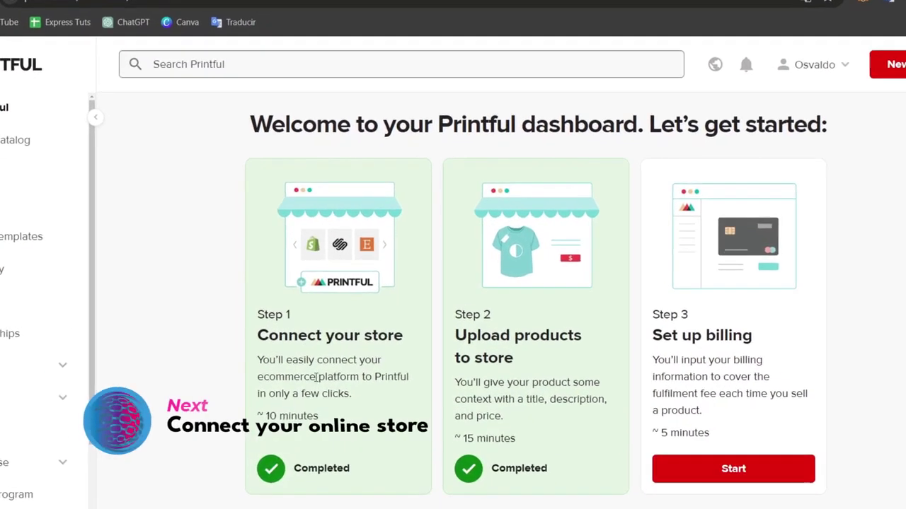
left_click_drag(335, 360, 412, 394)
left_click(382, 404)
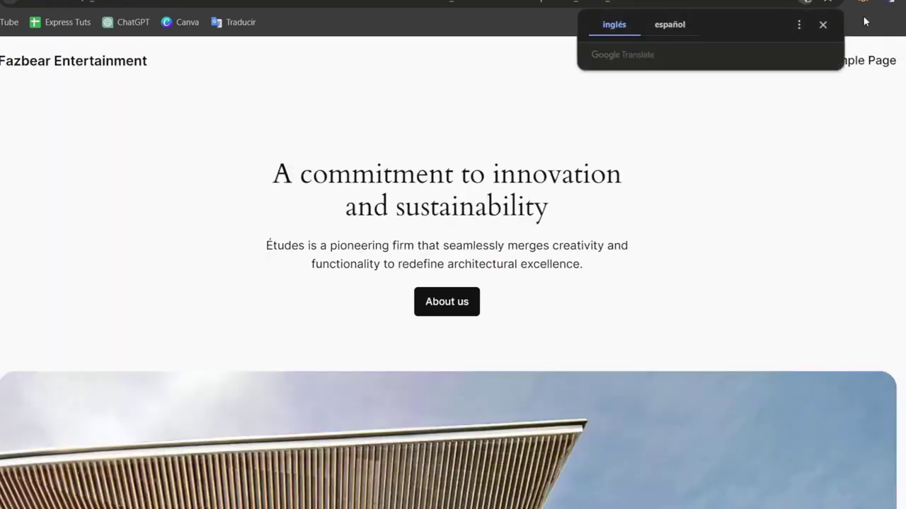
Dismiss the translation prompt, then preview the online store and close it again.
left_click(823, 25)
key("ctrl+w")
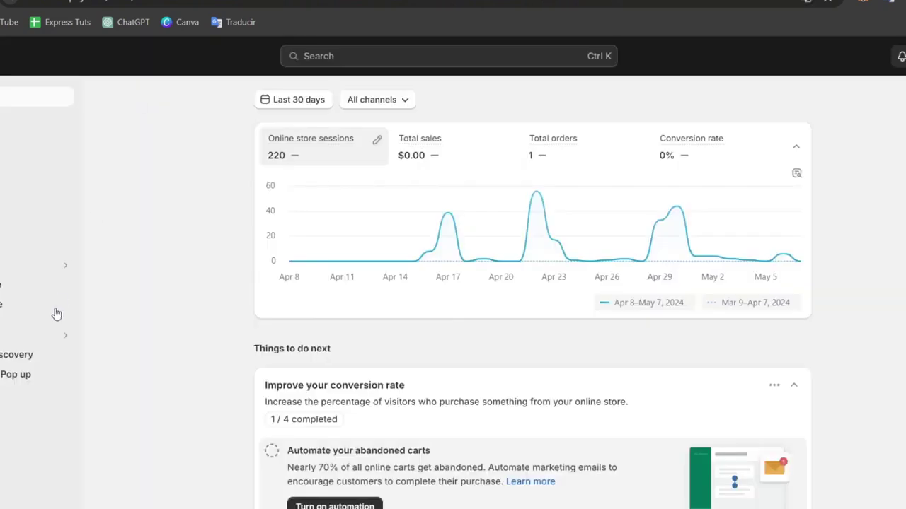
left_click(64, 286)
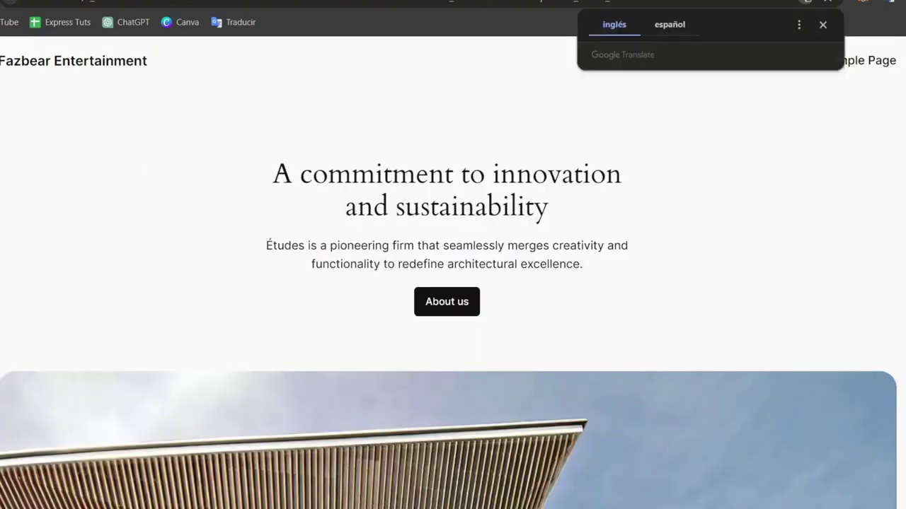
scroll(472, 245, "down", 5)
key("ctrl+w")
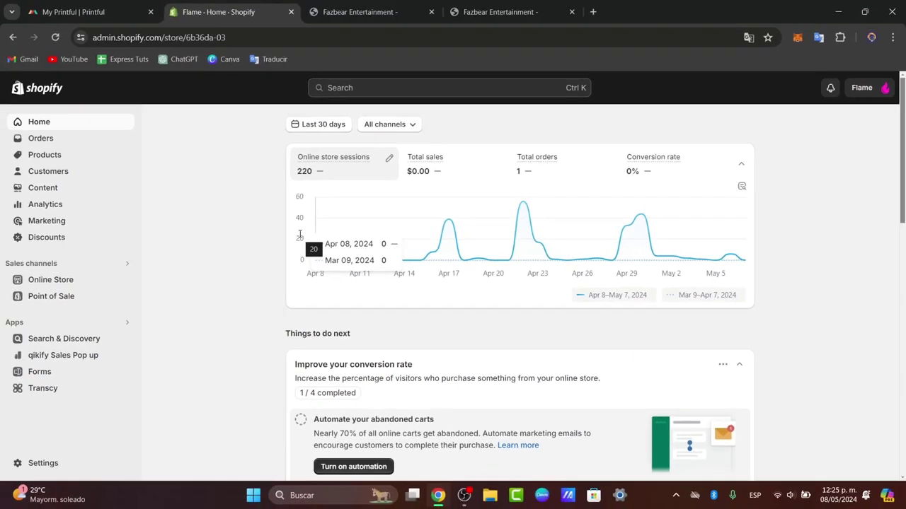
Search the Shopify store's installed apps for 'printful'.
left_click(67, 9)
left_click(191, 7)
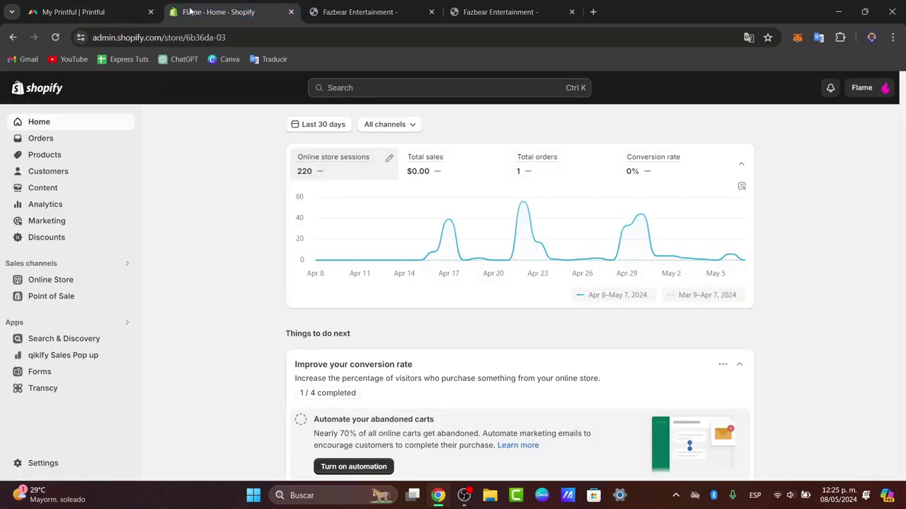
left_click(75, 325)
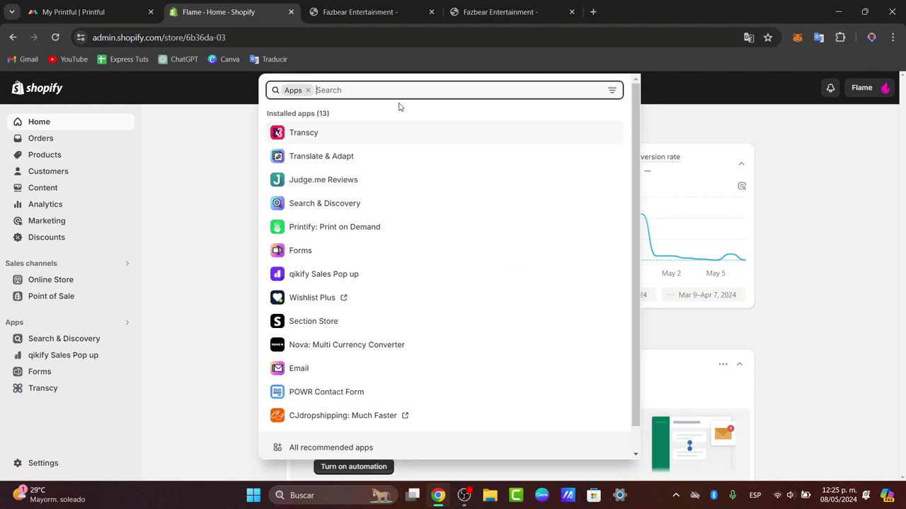
type("printfu")
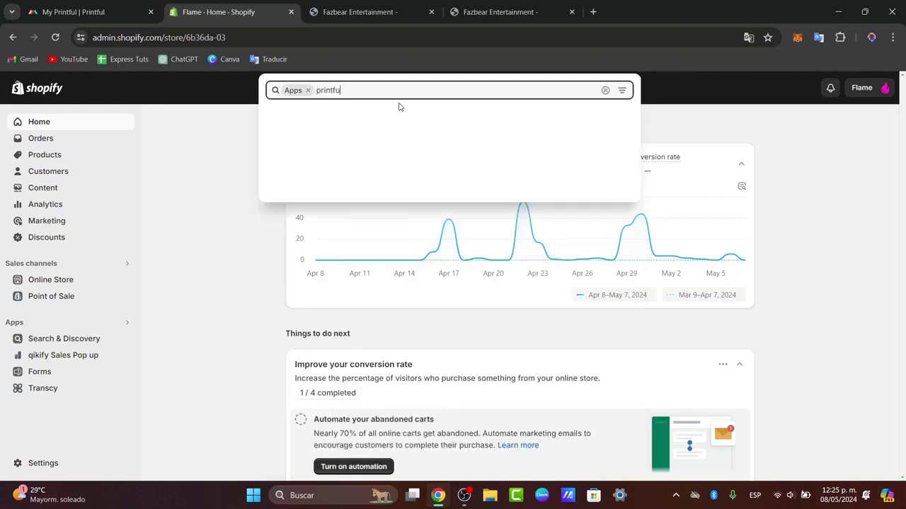
type("l")
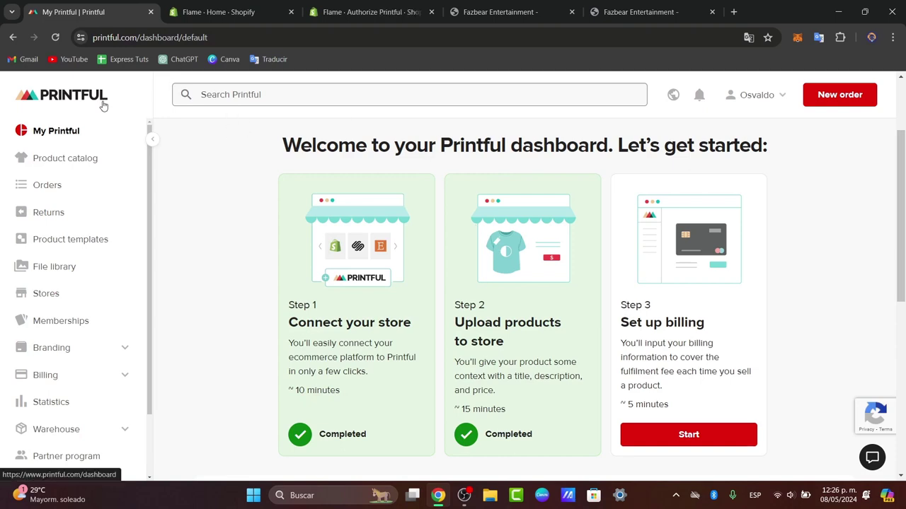
Install the Printful app on the Flame store and connect it to the existing Printful account.
left_click(237, 7)
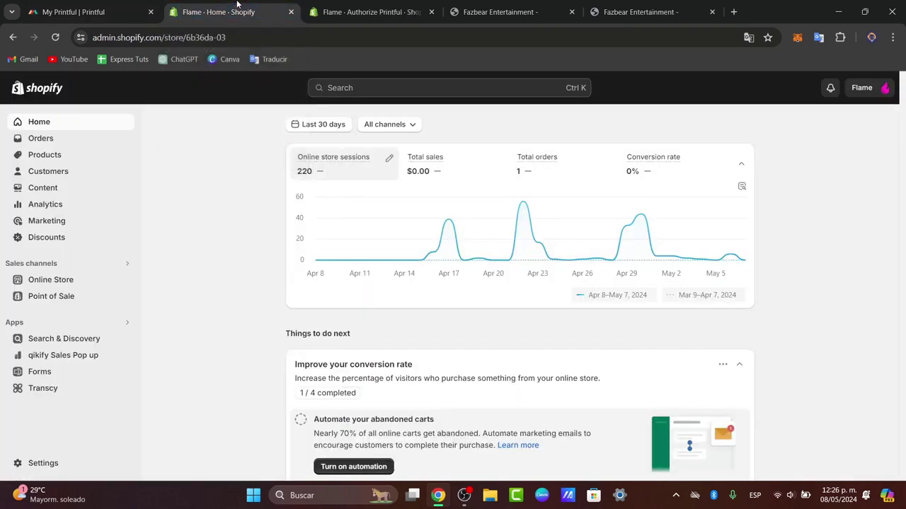
left_click(327, 7)
left_click(672, 345)
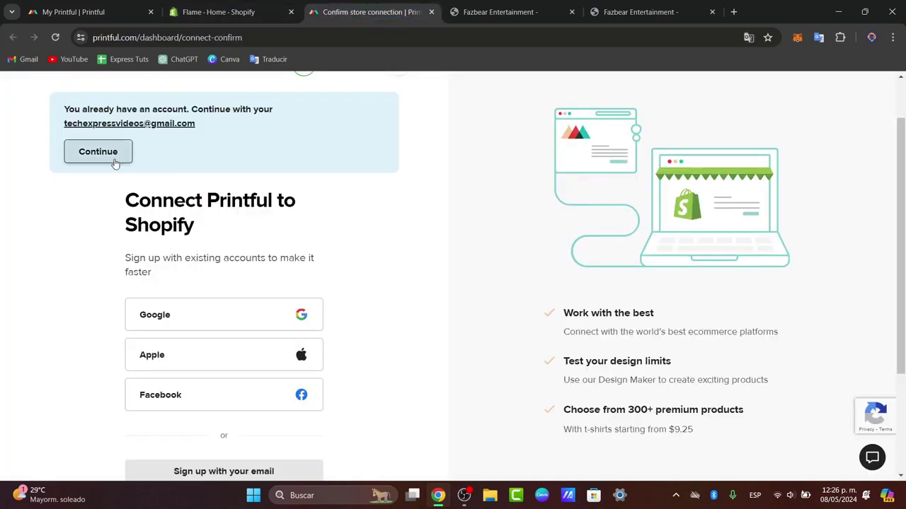
left_click(114, 158)
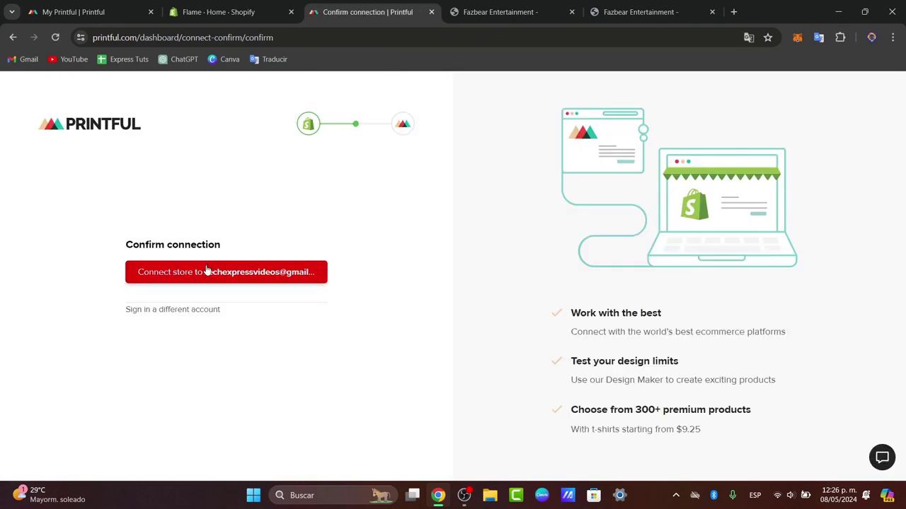
left_click(160, 277)
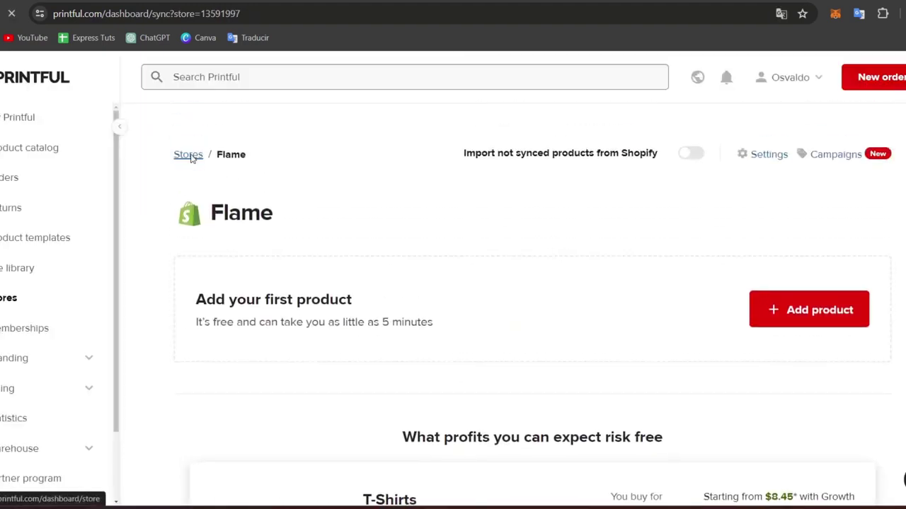
Open the Stores list, dismiss the Growth membership offer and confirm Flame shows as Active.
left_click(189, 160)
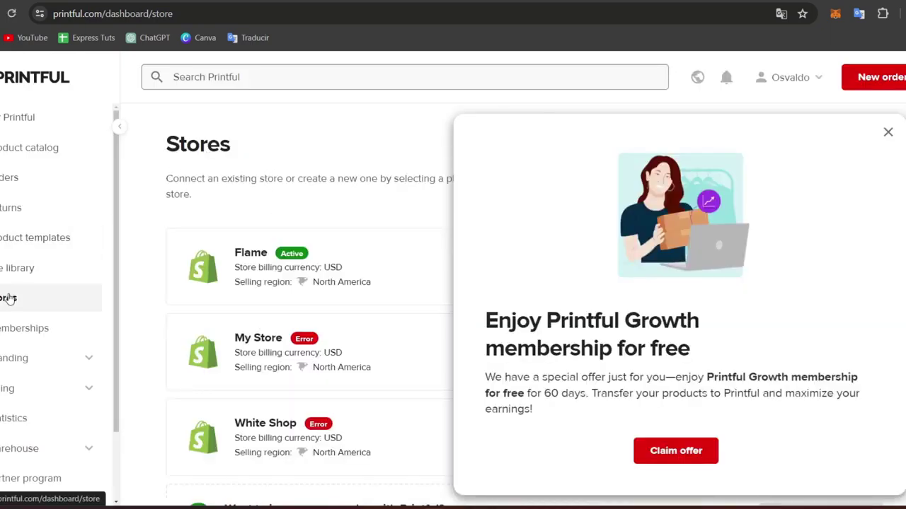
left_click(889, 131)
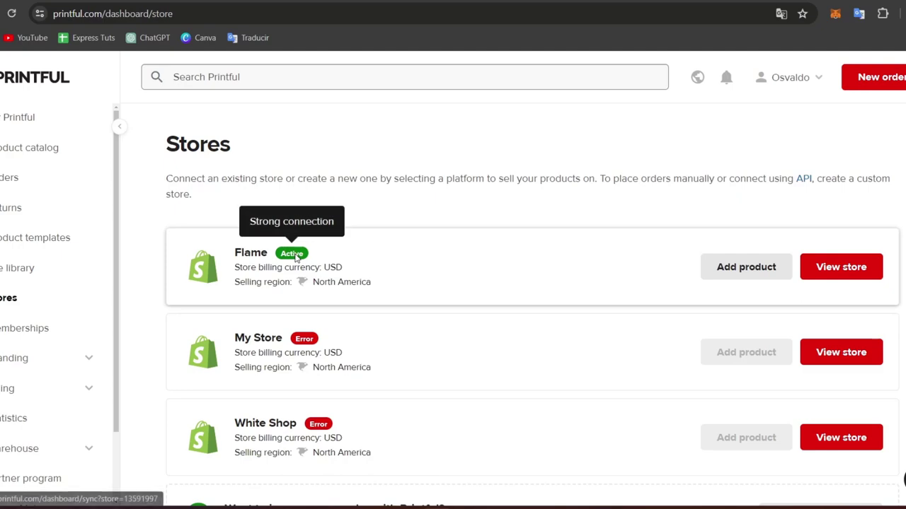
scroll(460, 267, "down", 3)
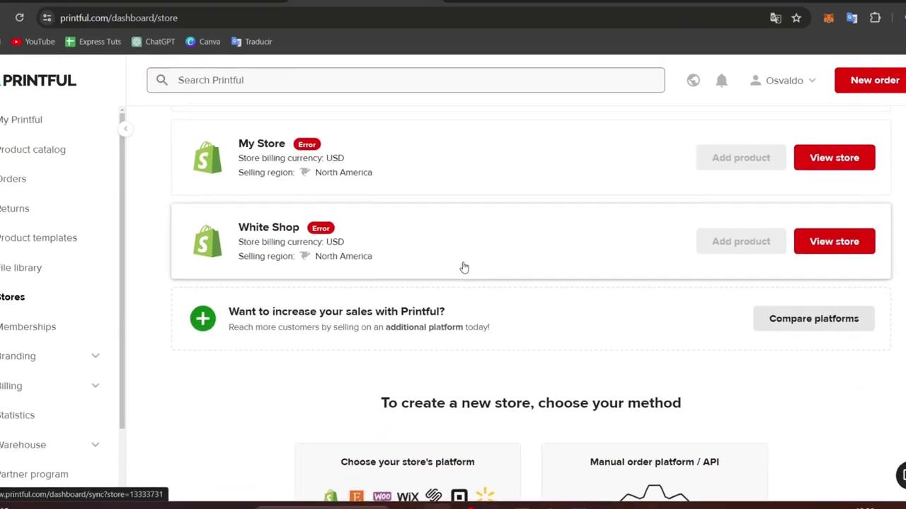
scroll(471, 263, "up", 3)
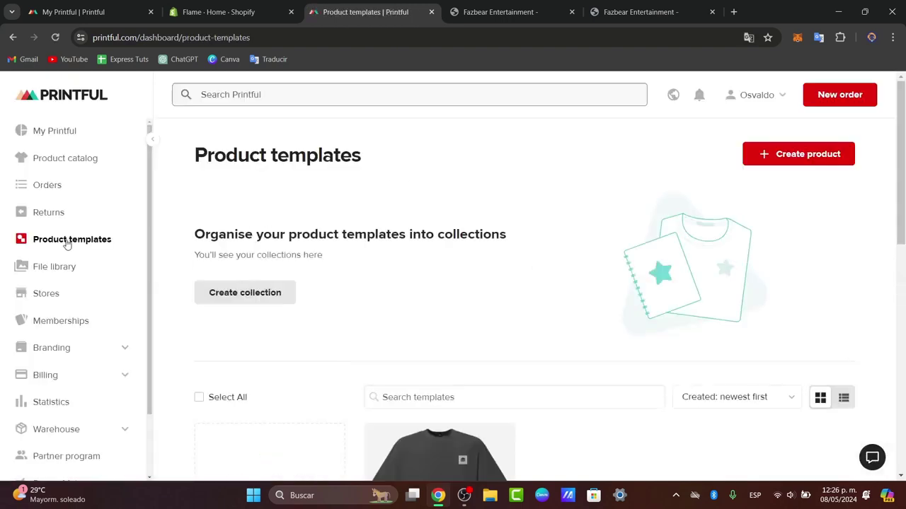
Create a new product template and choose the Accessories category.
scroll(359, 309, "down", 5)
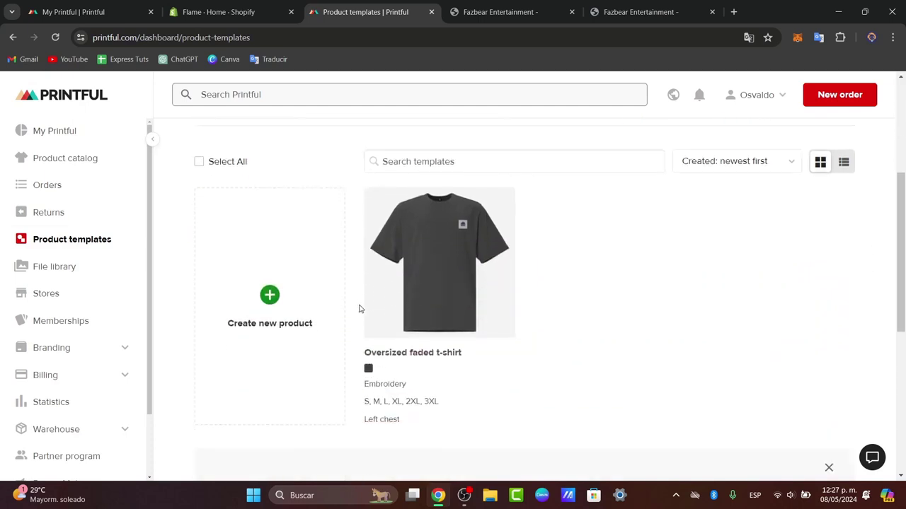
scroll(359, 308, "down", 3)
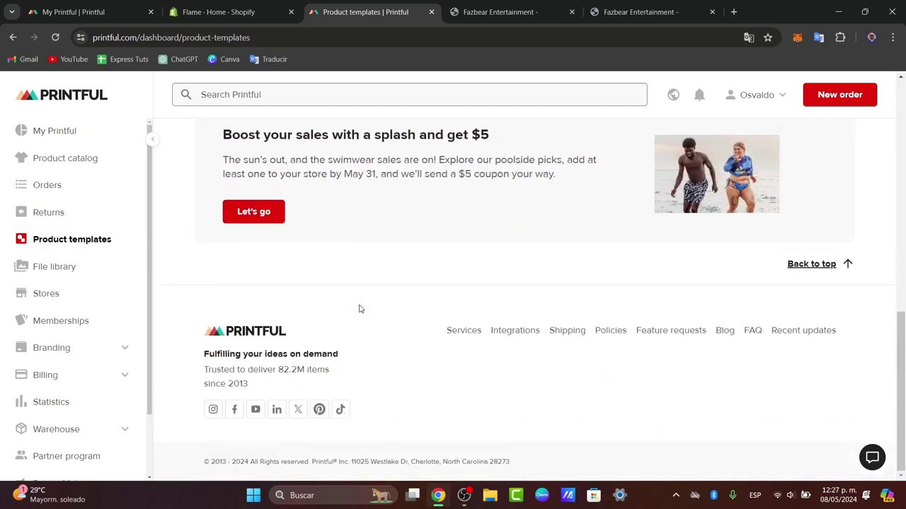
scroll(359, 308, "up", 4)
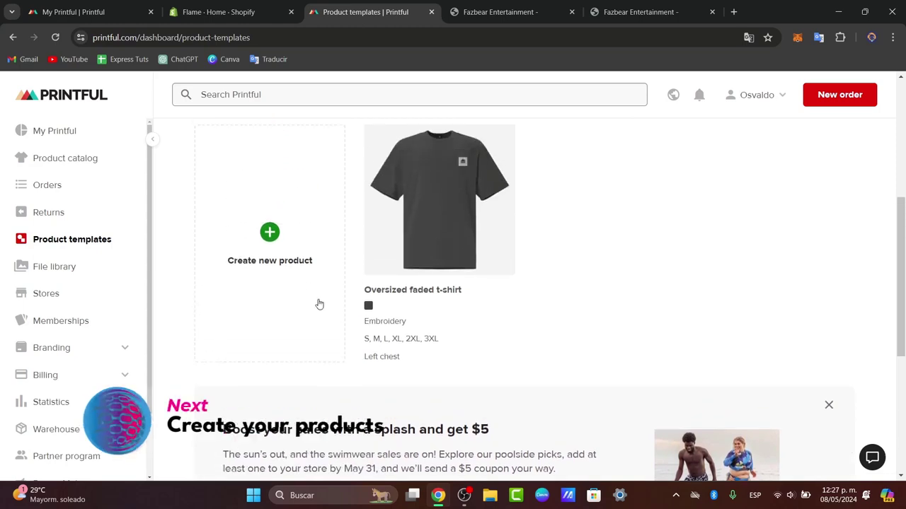
left_click(270, 232)
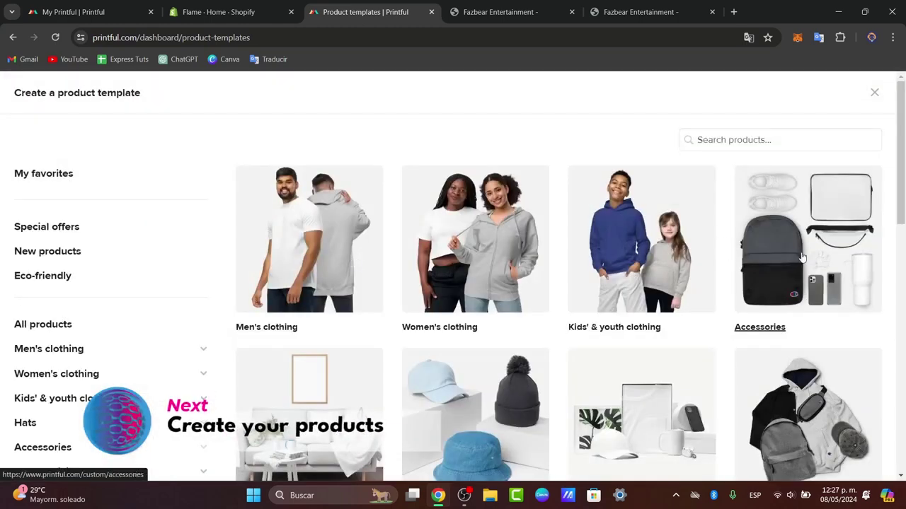
left_click(802, 257)
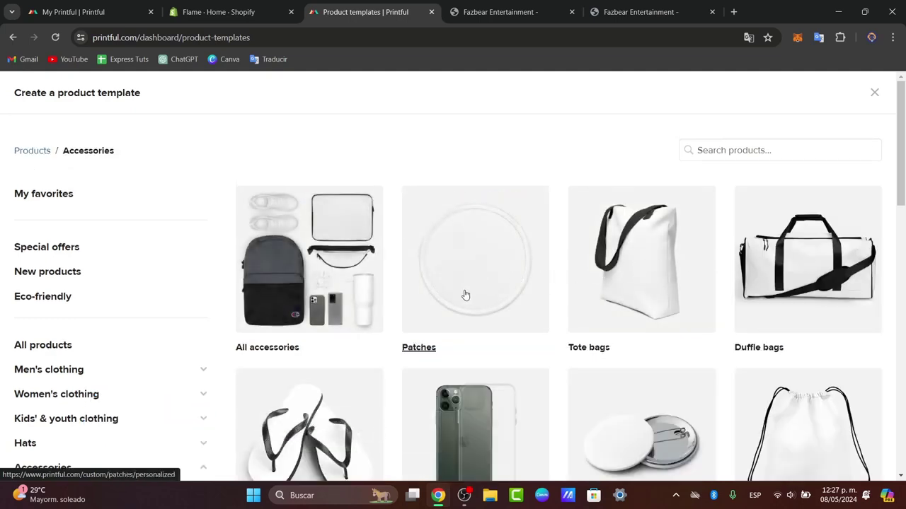
Open the All-Over Print Minimalist Backpack ($32.95) from All accessories and close the intro video.
left_click(355, 297)
scroll(361, 371, "down", 1)
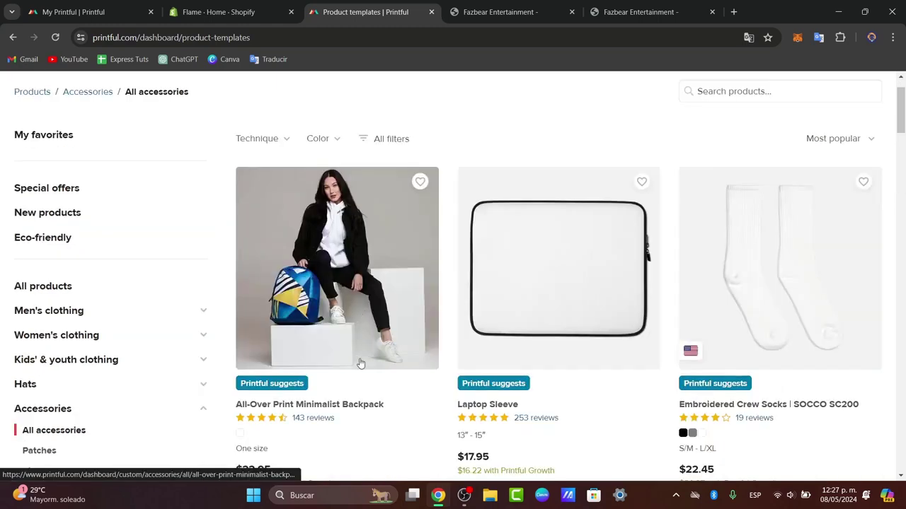
left_click(361, 371)
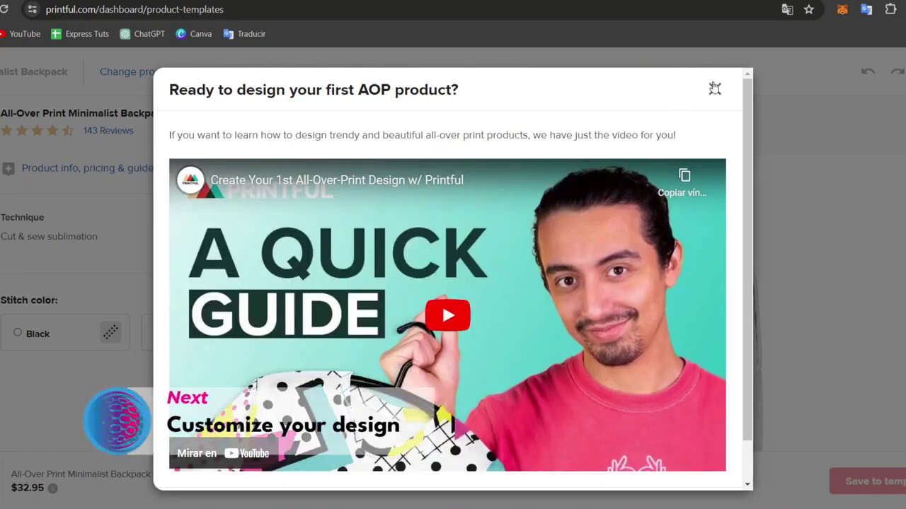
left_click(712, 88)
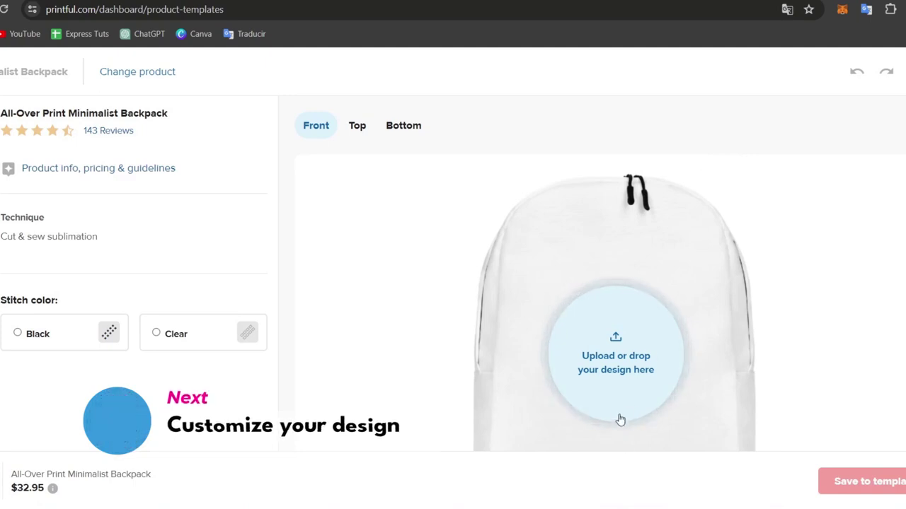
scroll(602, 399, "down", 1)
scroll(602, 399, "down", 1)
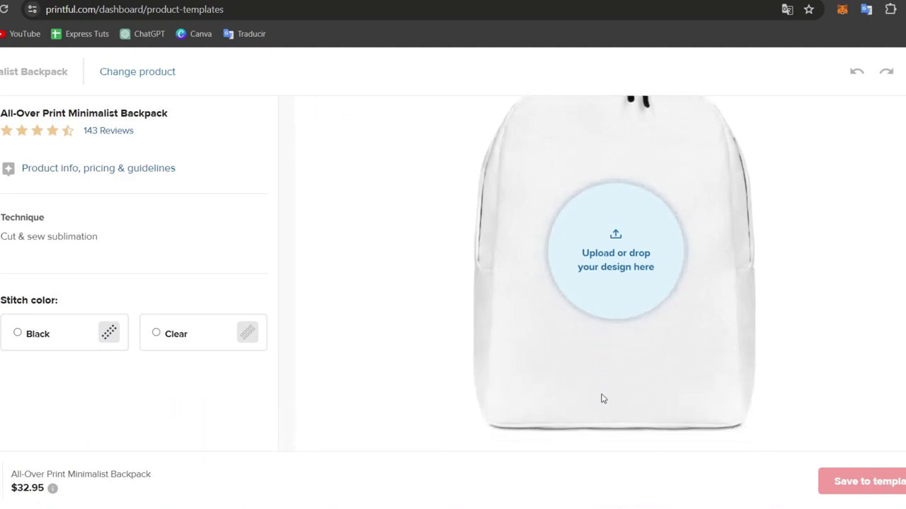
Upload the whitestarlogo PNG from Descargas to the file library, then close the library.
left_click(631, 256)
mouse_move(163, 210)
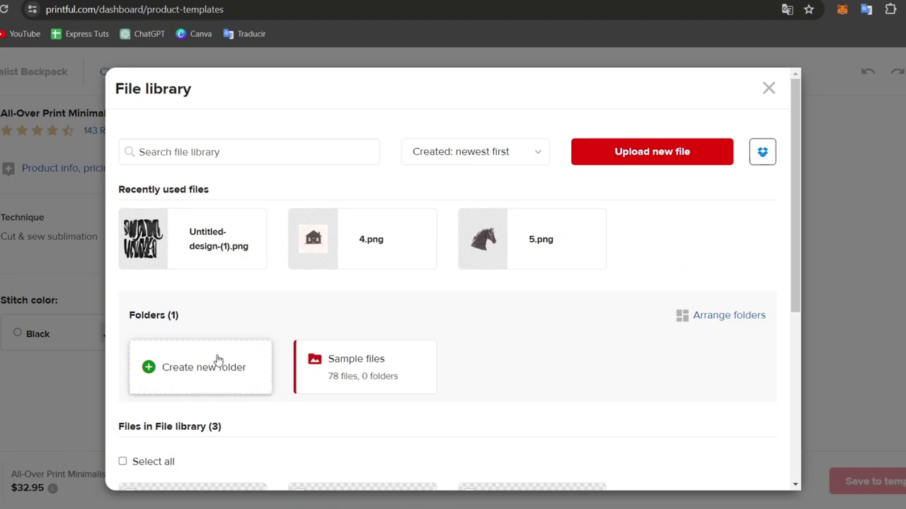
left_click(677, 157)
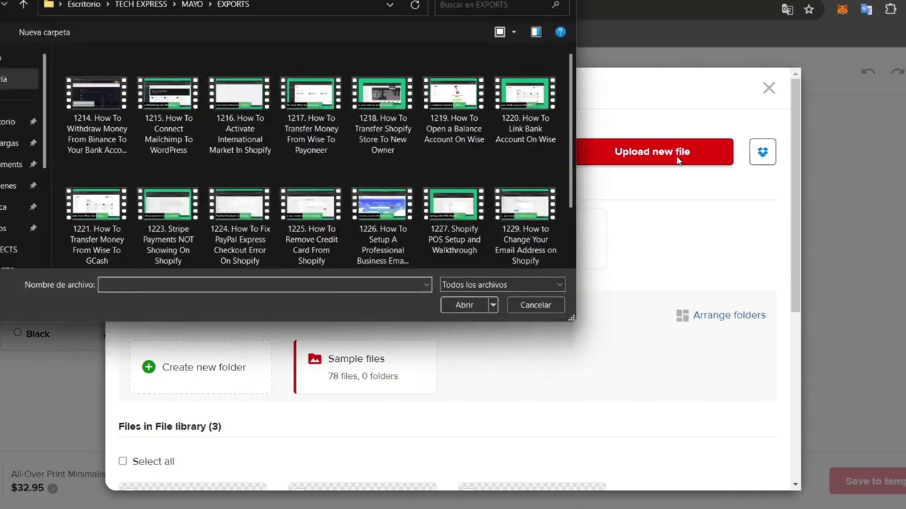
left_click(8, 143)
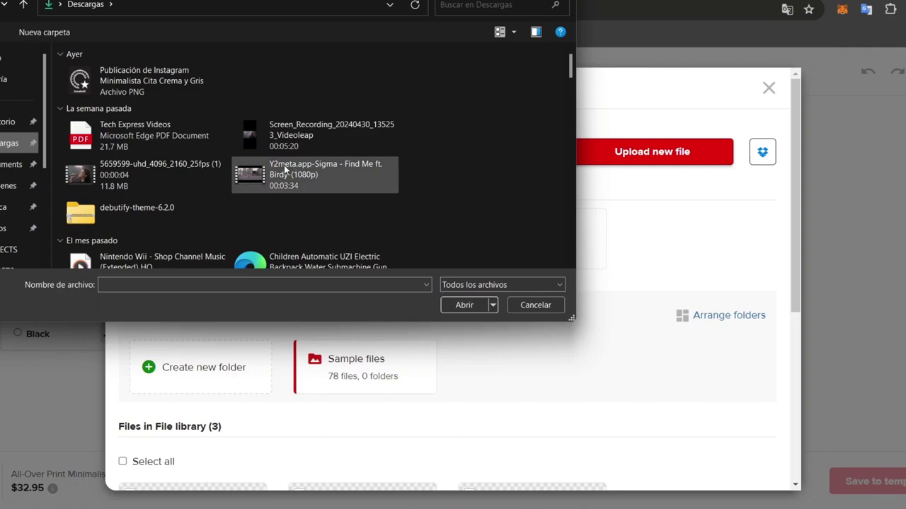
scroll(184, 190, "down", 3)
scroll(184, 191, "down", 5)
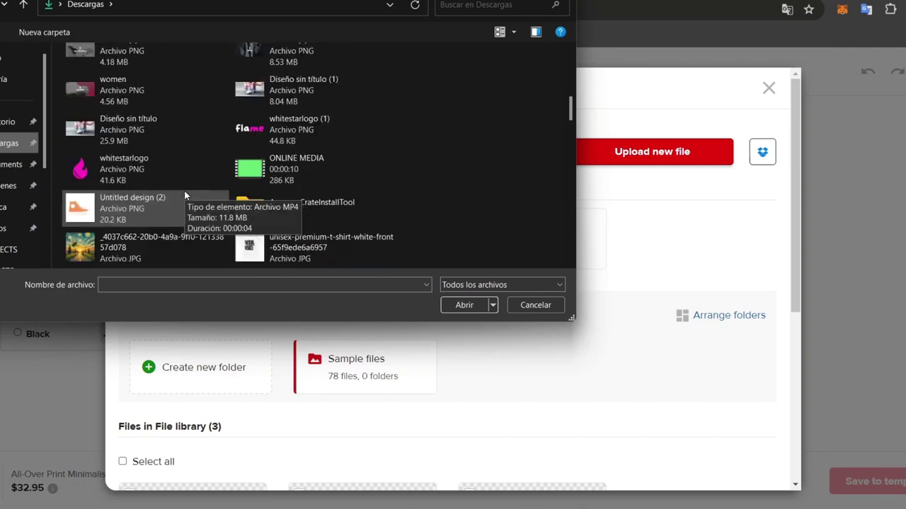
left_click(149, 172)
left_click(466, 312)
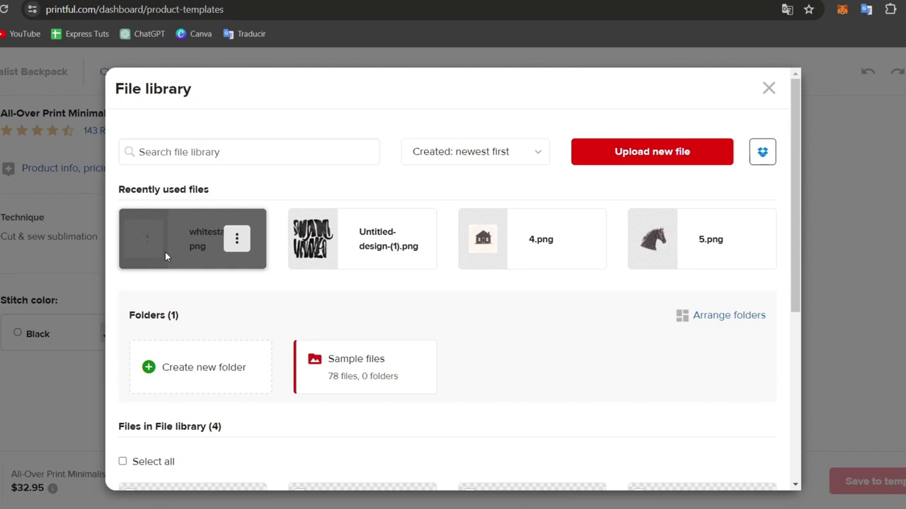
key("Escape")
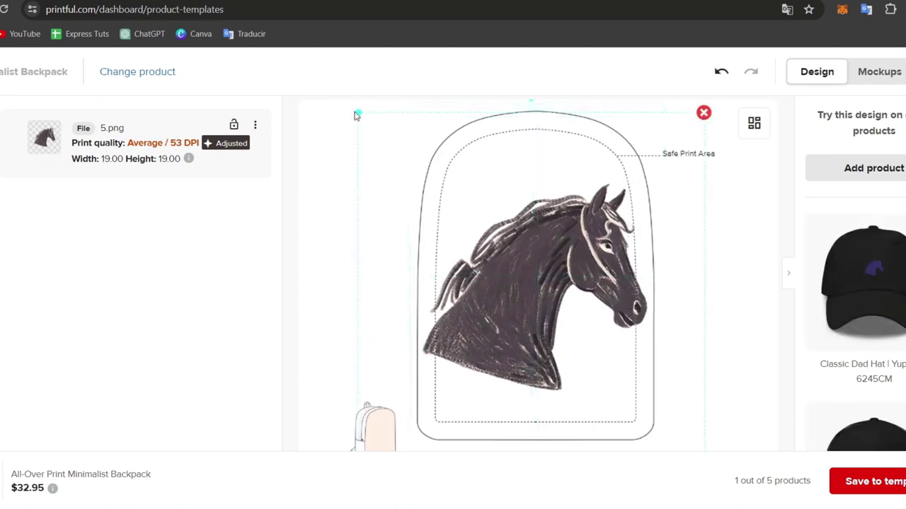
Shrink the horse design to 15.73 × 15.74 (64 DPI) and nudge it to the centre.
left_click_drag(358, 116, 385, 142)
left_click_drag(594, 214, 598, 209)
scroll(650, 309, "down", 2)
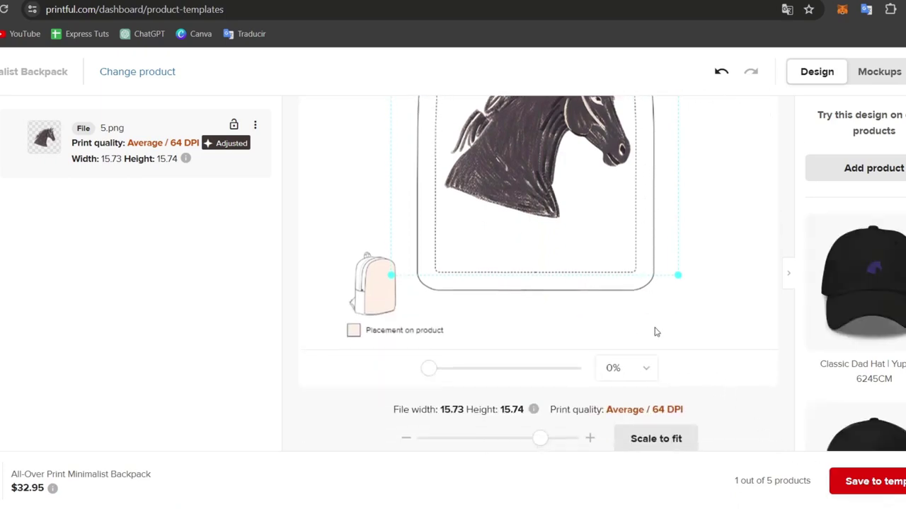
scroll(643, 332, "up", 2)
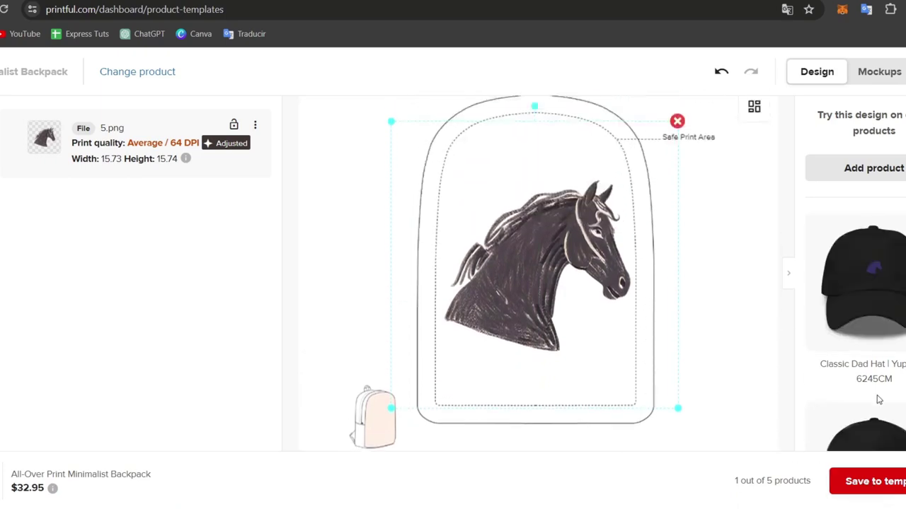
scroll(888, 331, "down", 1)
scroll(888, 331, "down", 6)
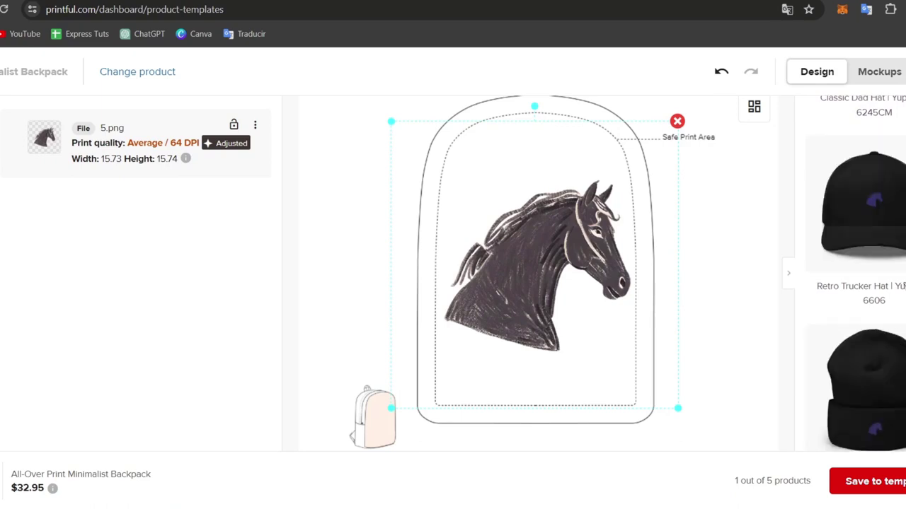
scroll(888, 354, "down", 3)
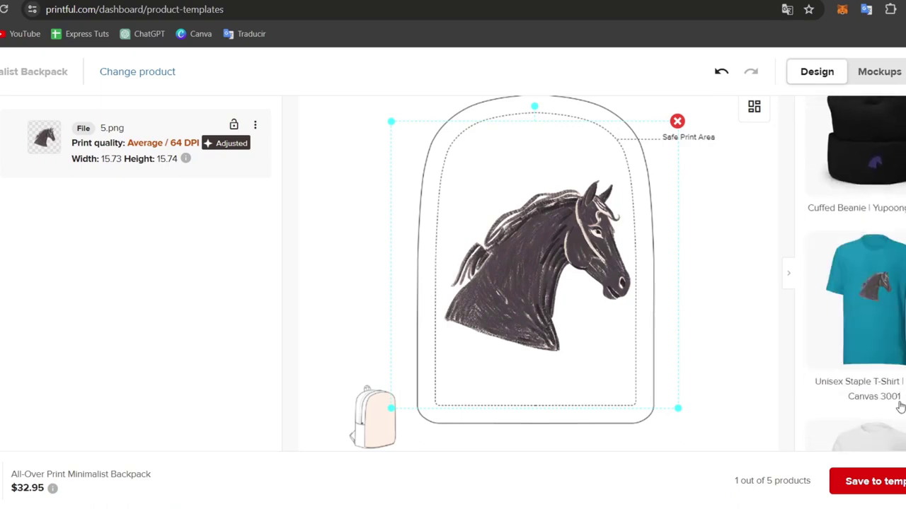
scroll(885, 382, "up", 10)
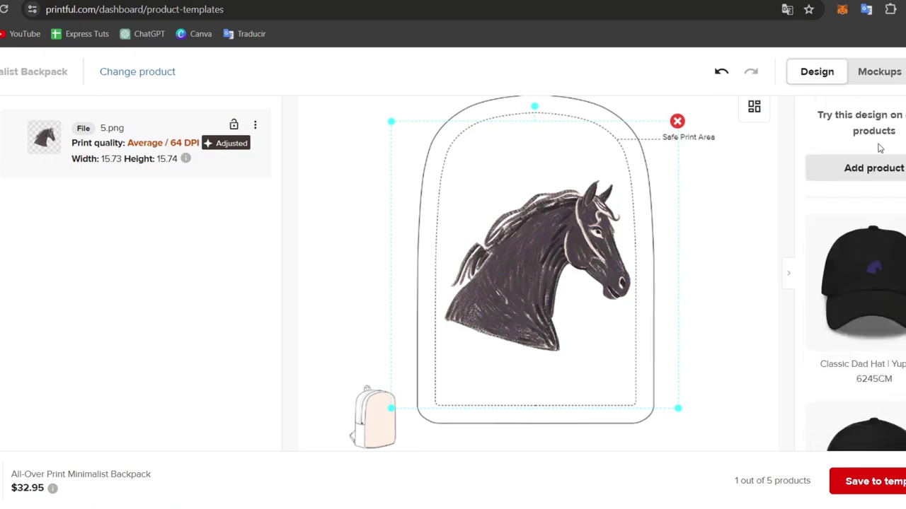
scroll(722, 248, "up", 3)
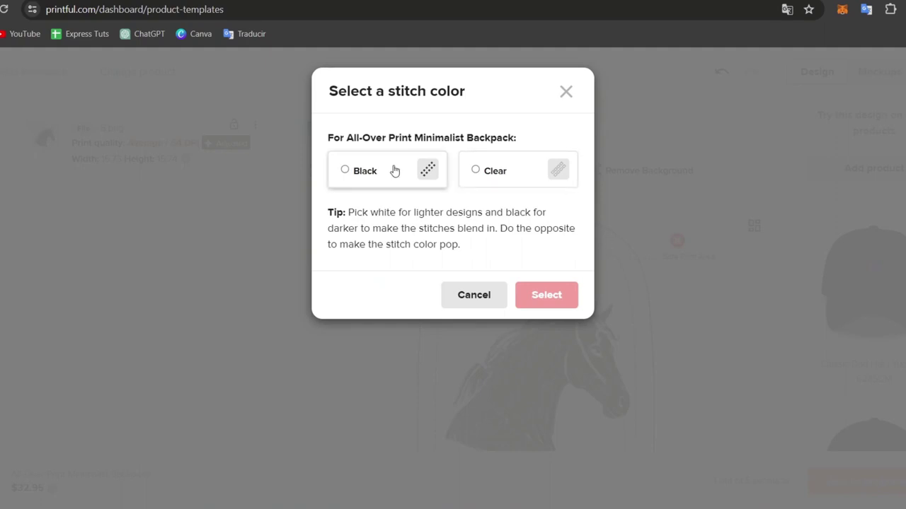
Choose black stitching for the backpack and confirm the stitch colour.
left_click(393, 170)
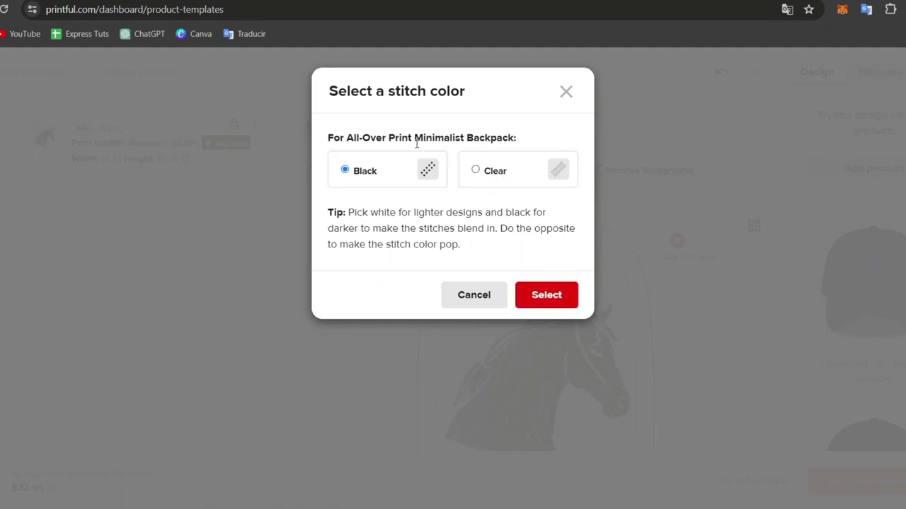
left_click_drag(416, 143, 526, 147)
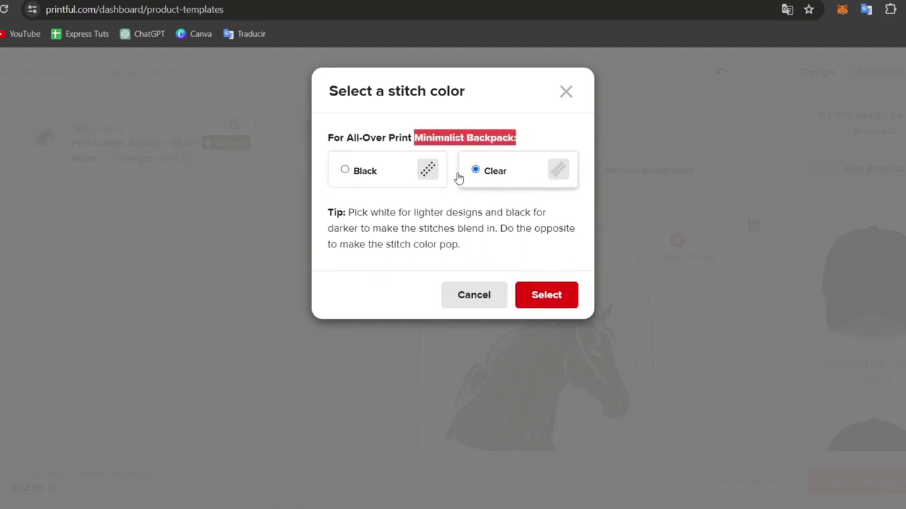
left_click(430, 172)
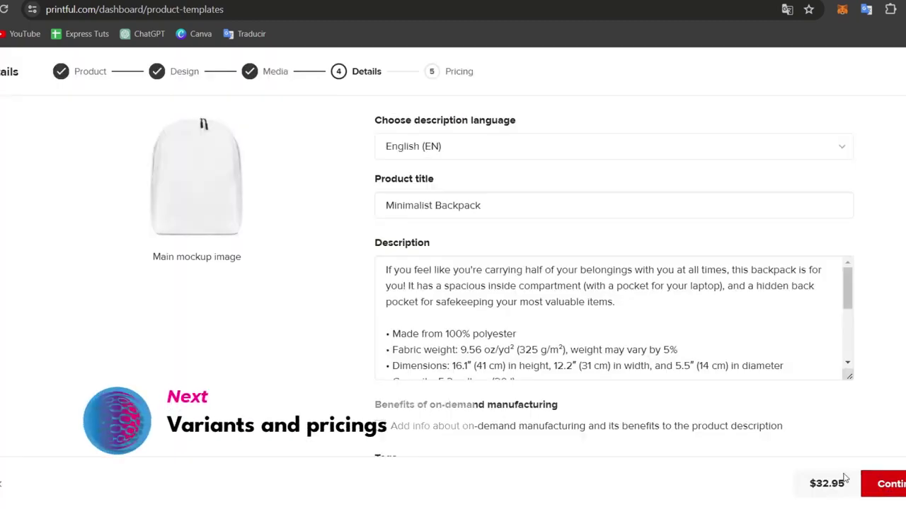
Keep Publish product checked on the Minimalist Backpack details and continue to Pricing.
scroll(832, 453, "down", 3)
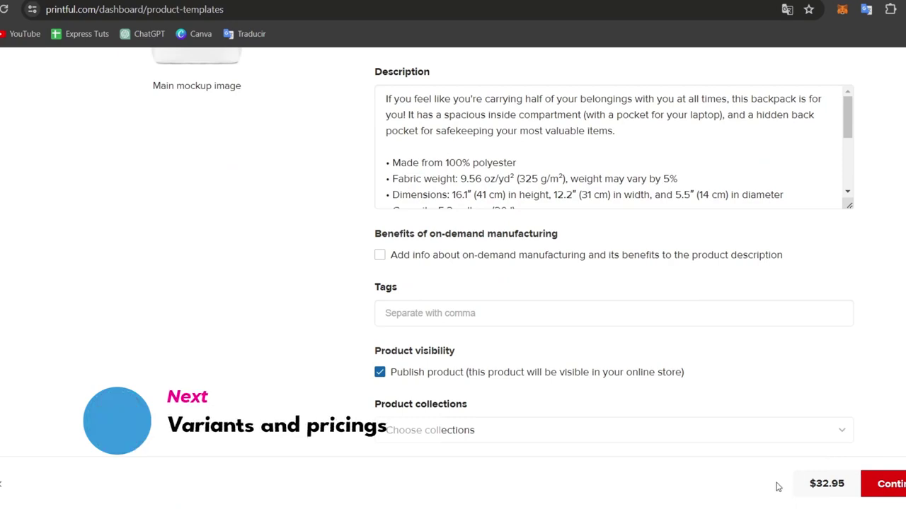
left_click(869, 489)
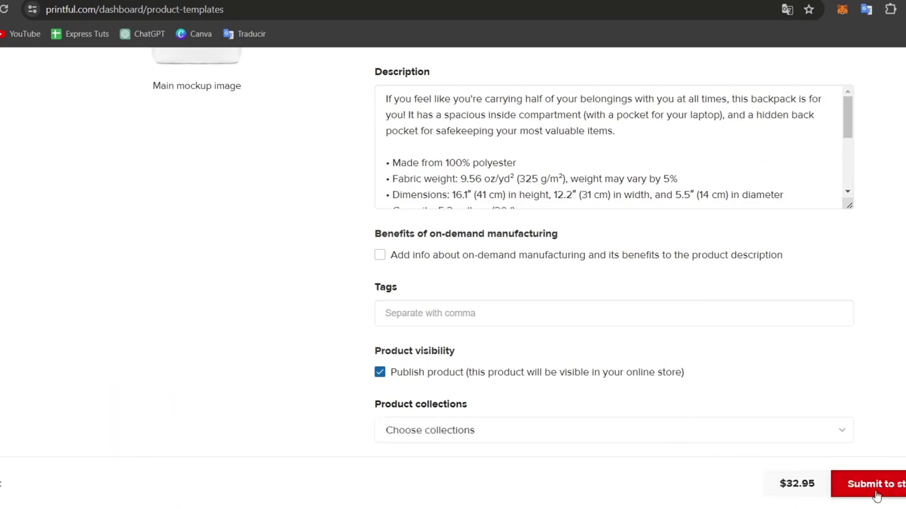
scroll(785, 300, "down", 1)
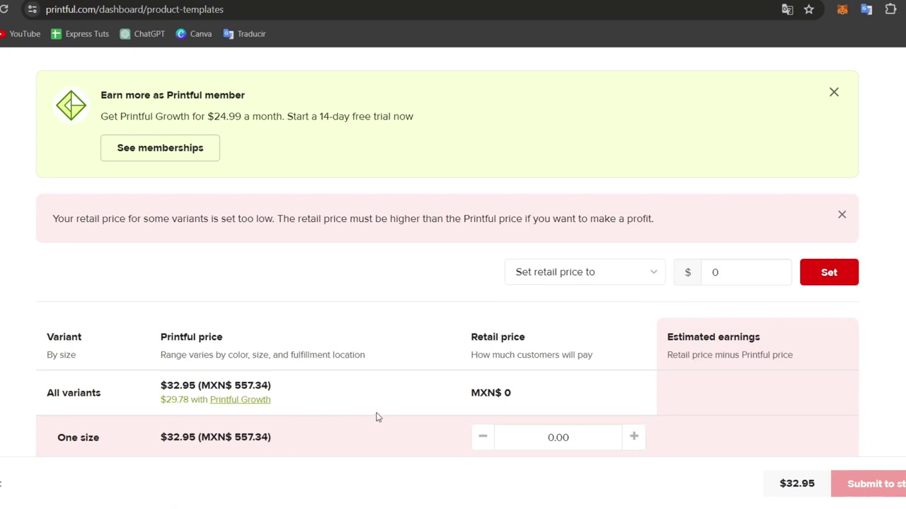
Set the retail price mode to Increase retail price by 1 and submit the backpack template.
scroll(407, 417, "down", 1)
left_click(637, 209)
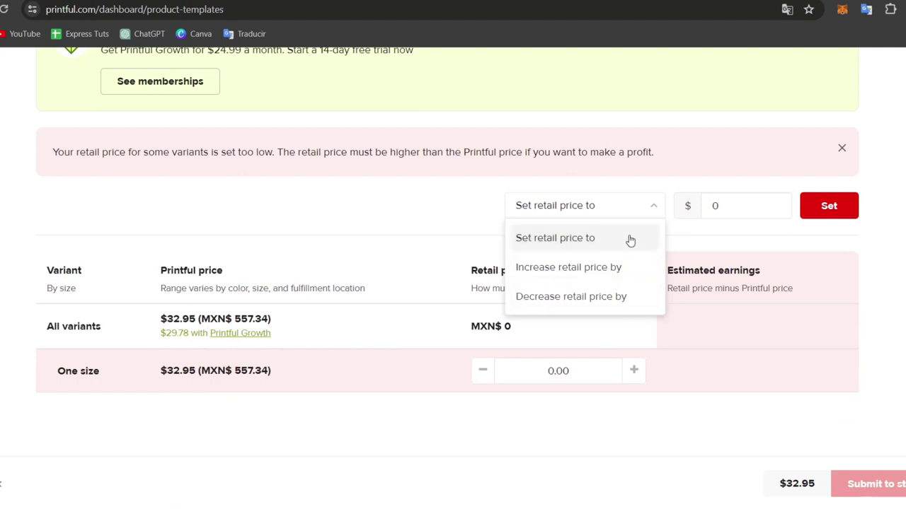
left_click(630, 239)
left_click(776, 203)
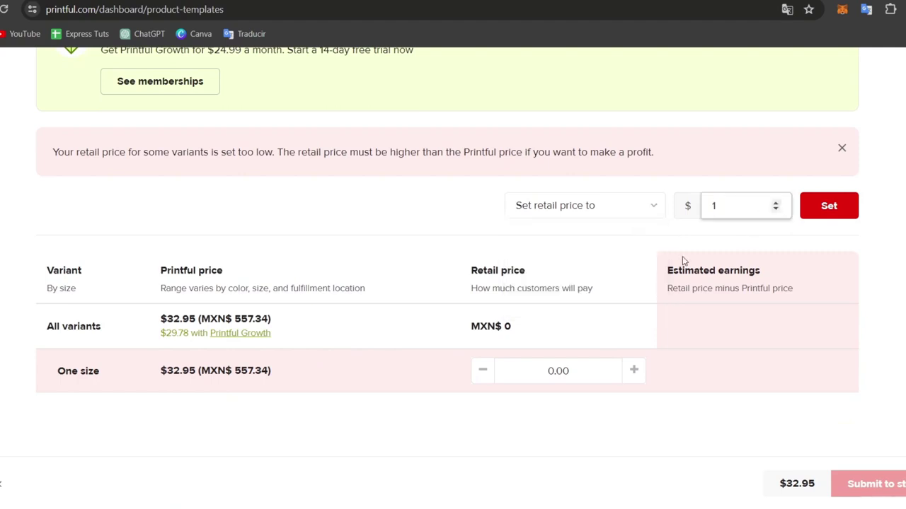
left_click(823, 212)
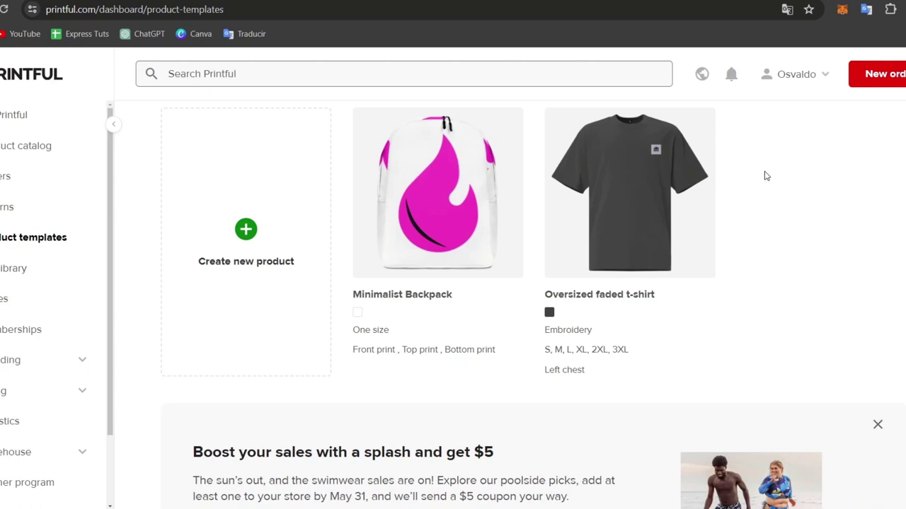
Begin a new Test your designs order for the Flame store, then close the product catalog.
scroll(765, 176, "up", 5)
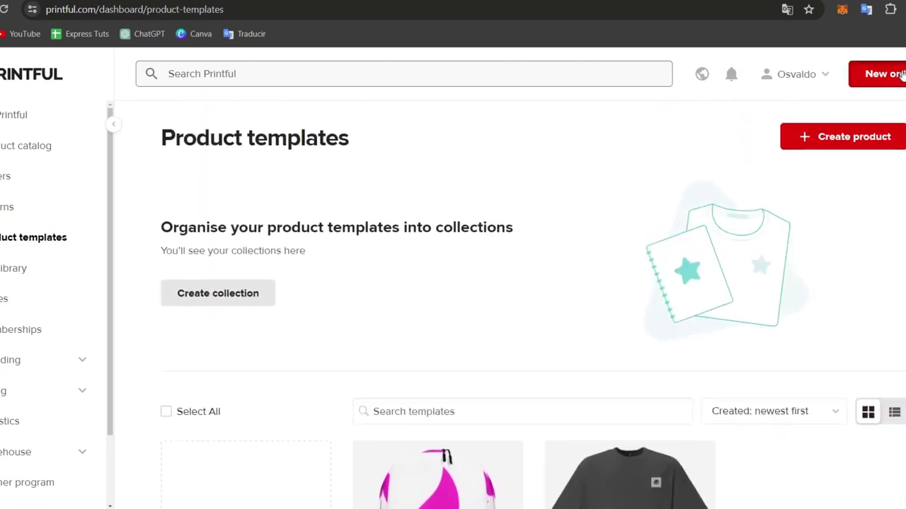
left_click(892, 74)
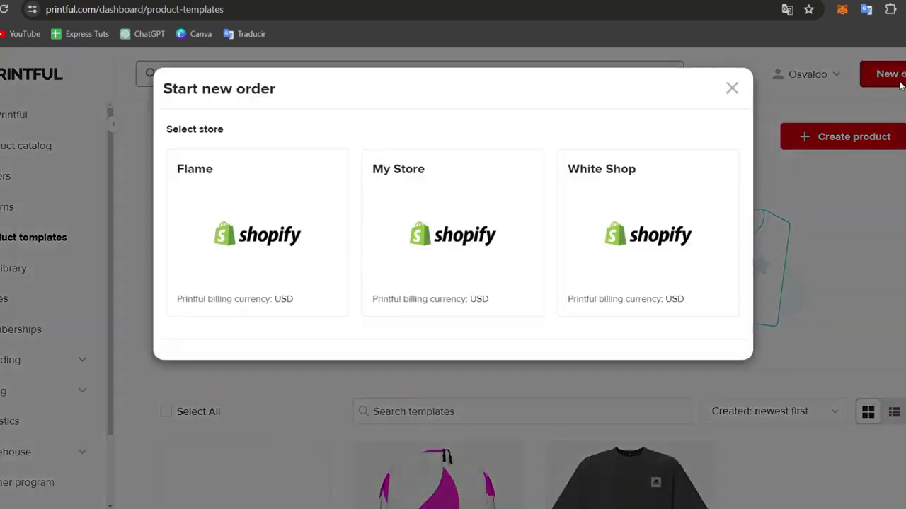
left_click(305, 259)
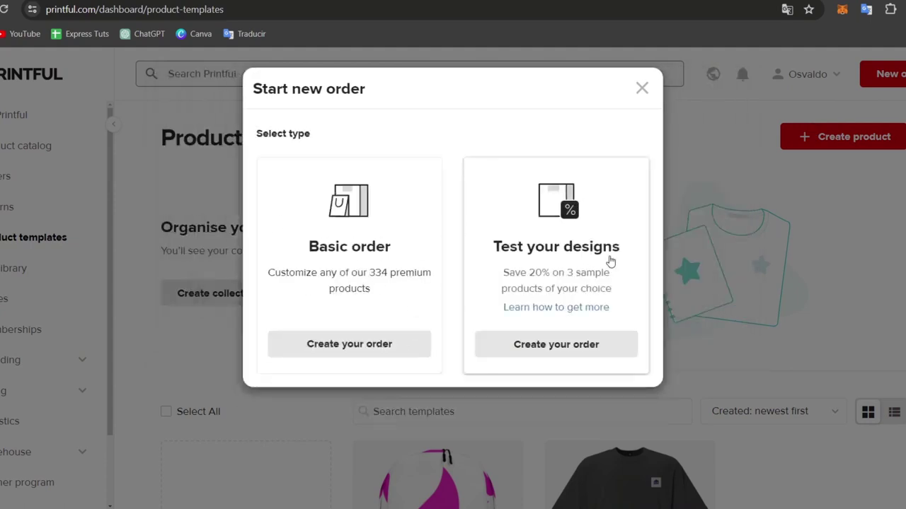
left_click_drag(525, 256, 625, 259)
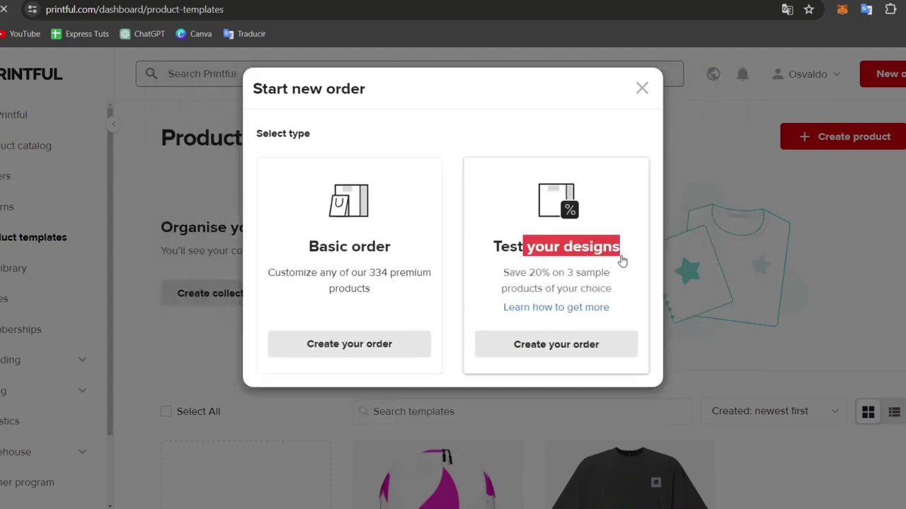
left_click_drag(509, 276, 621, 282)
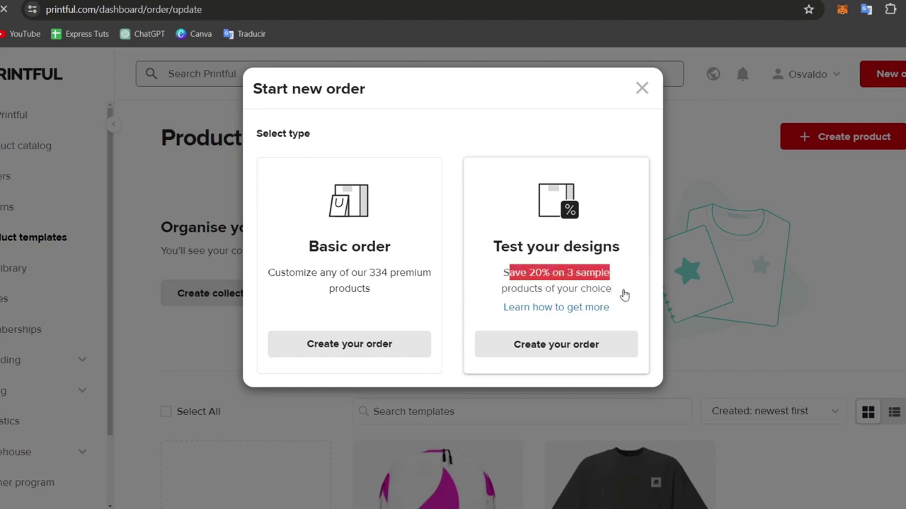
left_click(621, 314)
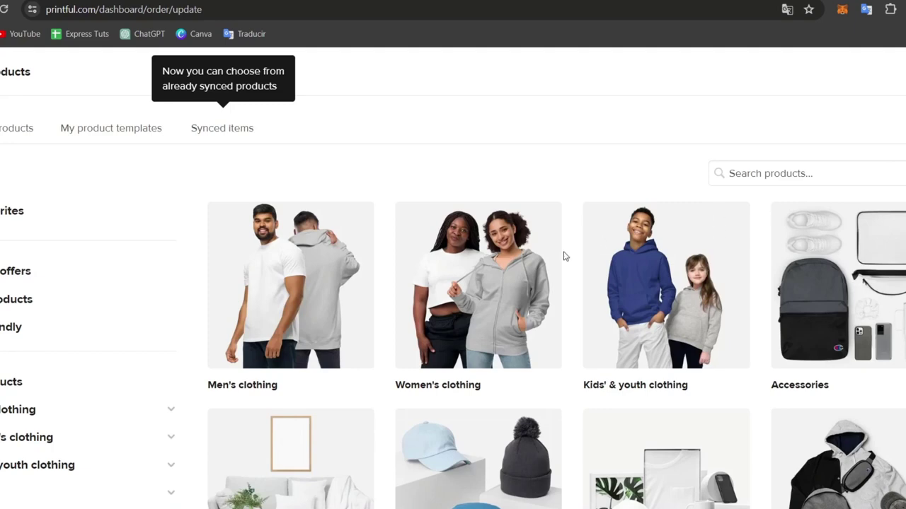
left_click(885, 104)
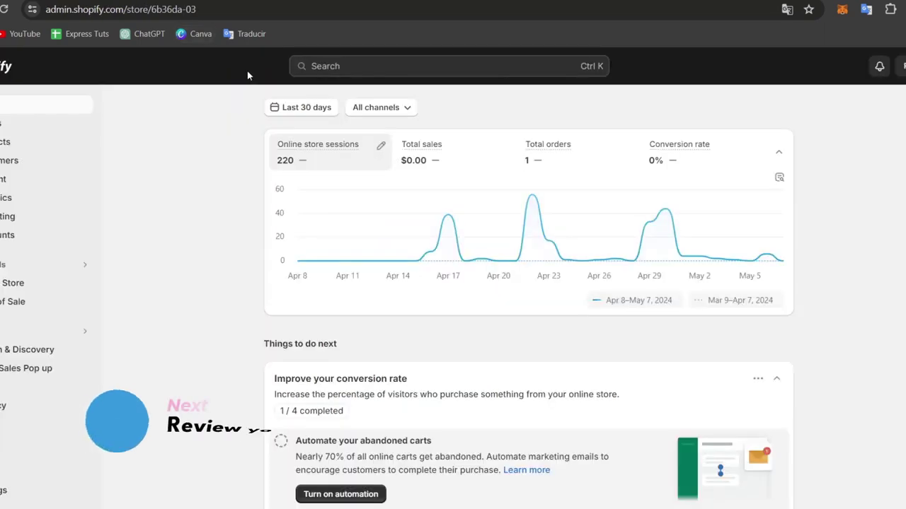
Open Shopify Products and scroll to the active Minimalist Backpack row.
left_click(25, 143)
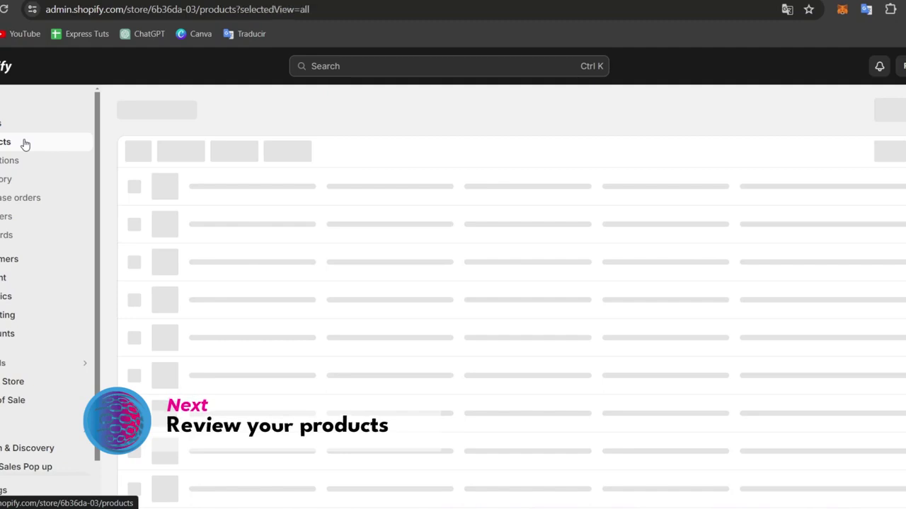
scroll(310, 276, "down", 2)
scroll(311, 276, "down", 5)
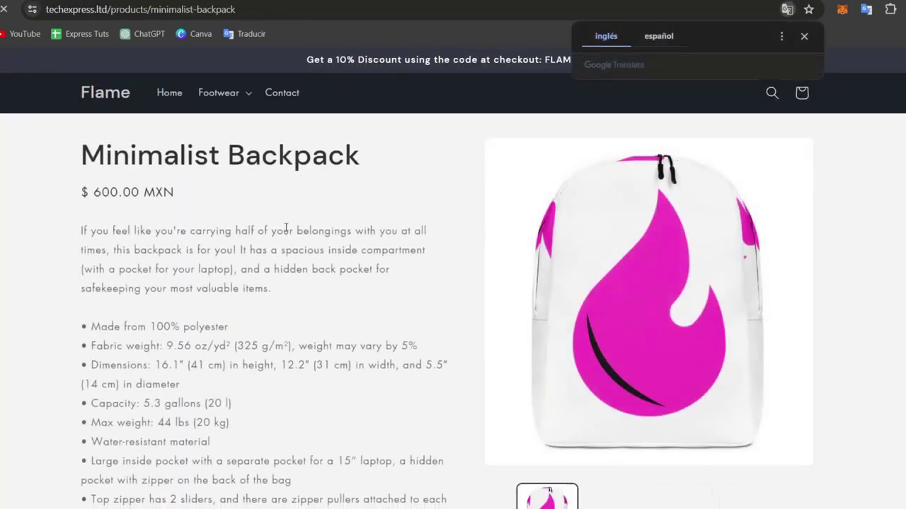
scroll(691, 224, "down", 2)
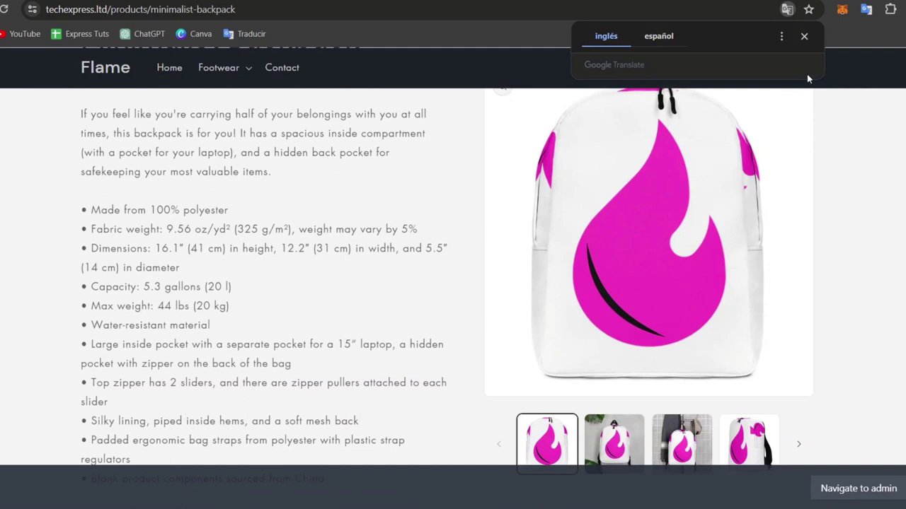
left_click(804, 37)
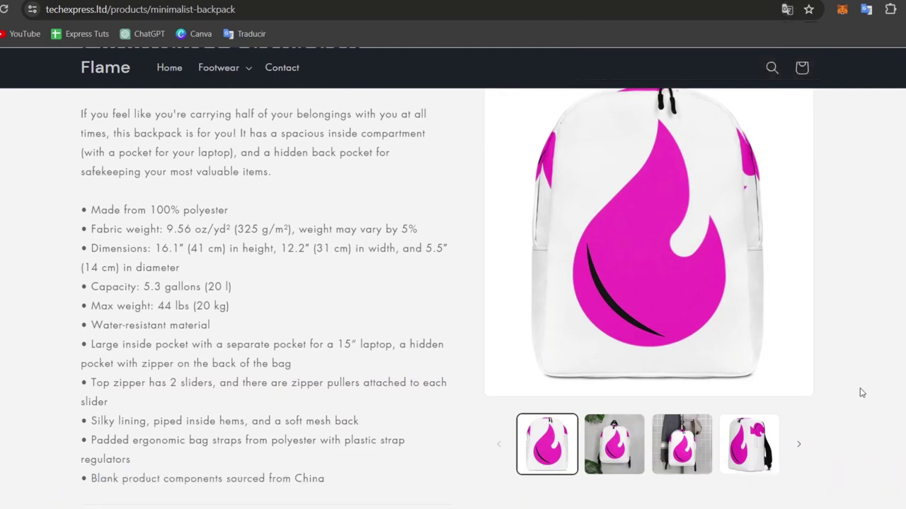
scroll(839, 350, "up", 2)
left_click_drag(167, 156, 416, 162)
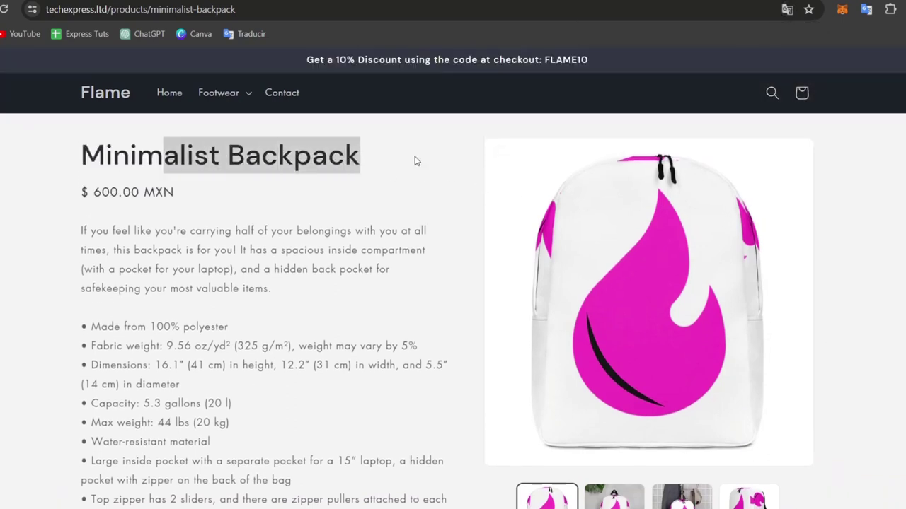
left_click_drag(80, 185, 222, 212)
scroll(238, 259, "down", 4)
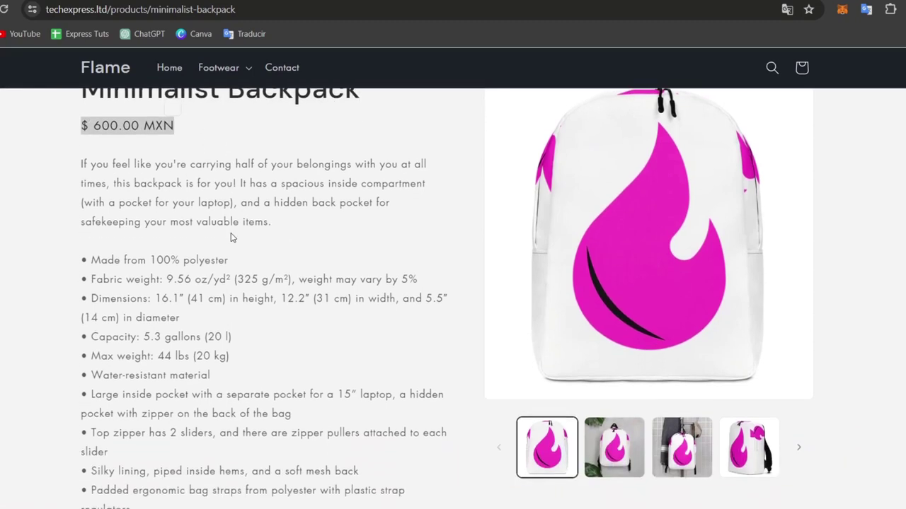
scroll(294, 282, "down", 2)
left_click(613, 444)
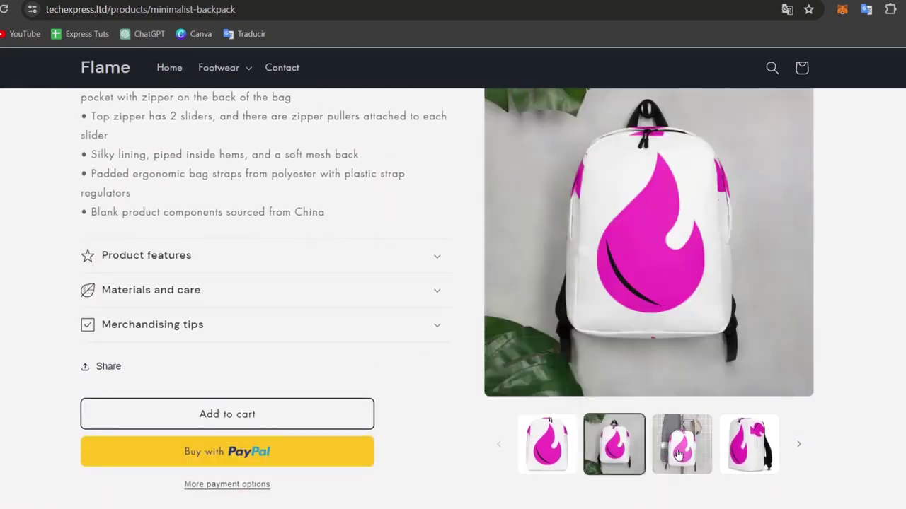
left_click(697, 446)
left_click(749, 444)
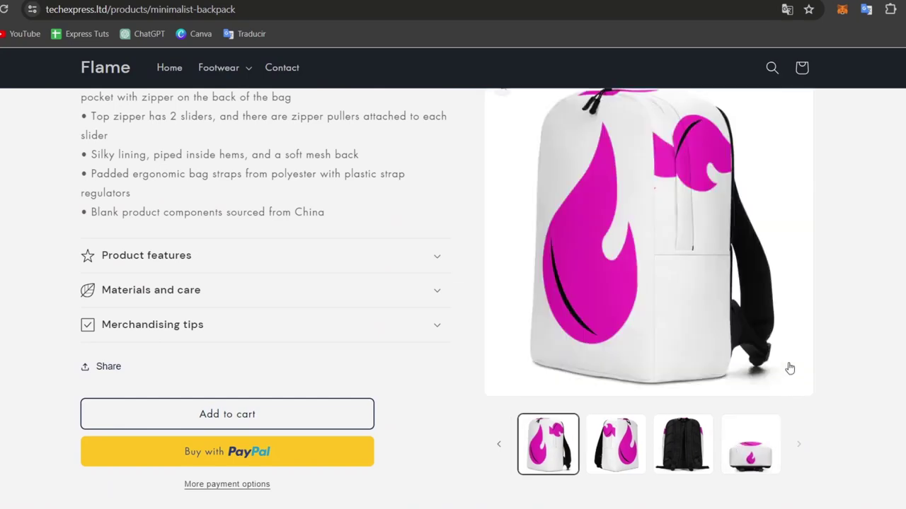
left_click(760, 460)
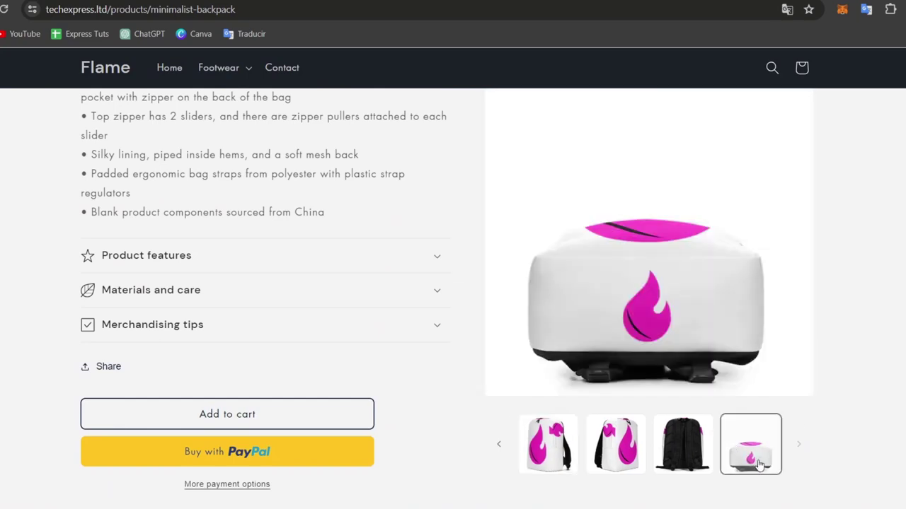
scroll(758, 463, "down", 5)
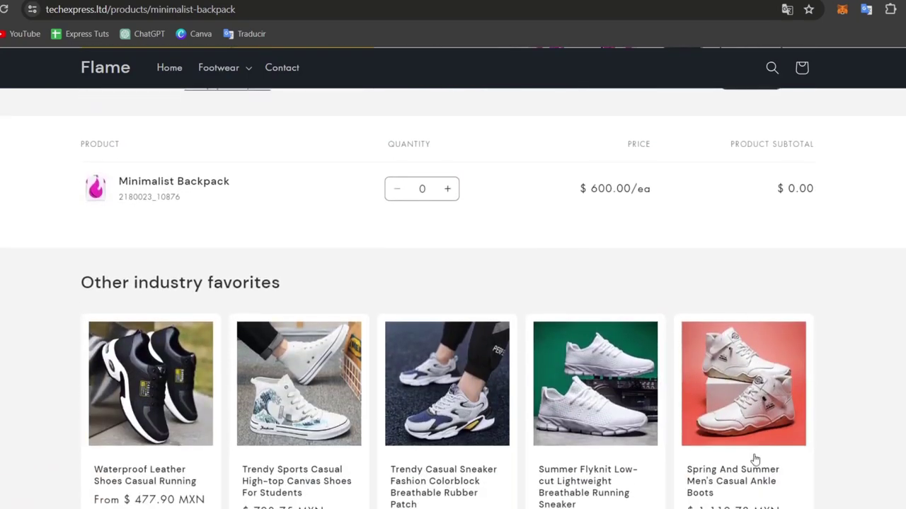
scroll(687, 235, "down", 5)
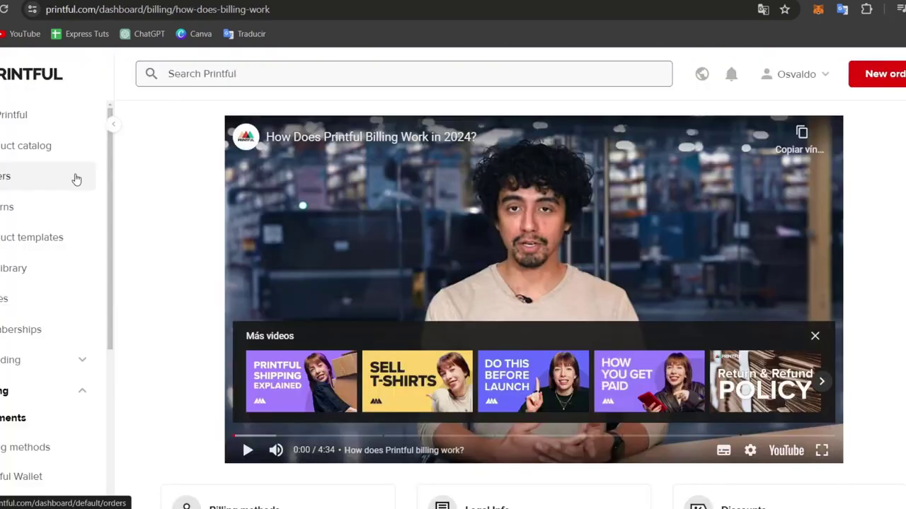
Dismiss the recommendation survey banner on the Printful dashboard.
scroll(50, 207, "up", 1)
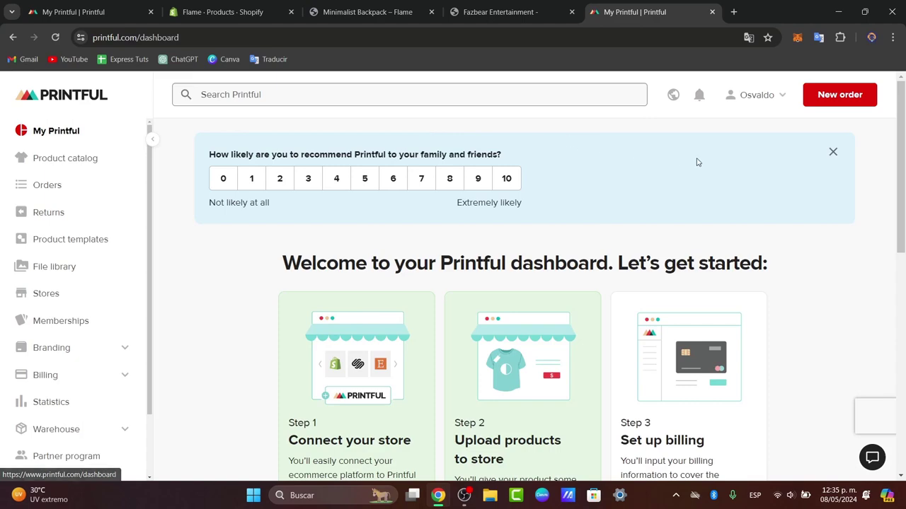
left_click(832, 153)
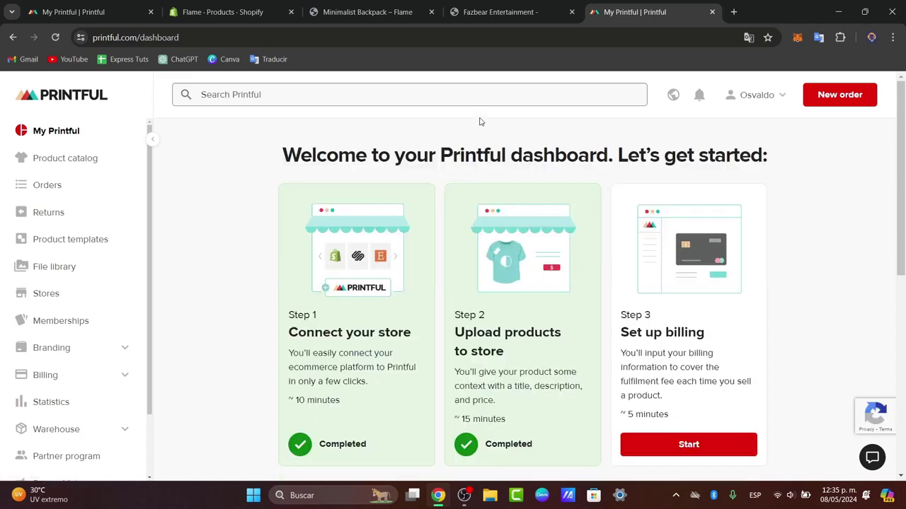
Switch to the Shopify products tab and go to the Flame store's Home dashboard.
left_click(208, 8)
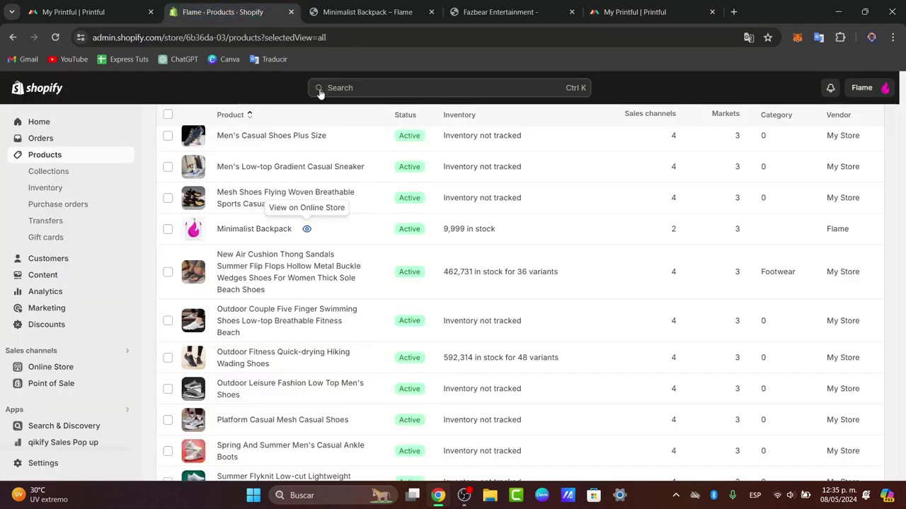
scroll(380, 317, "up", 1)
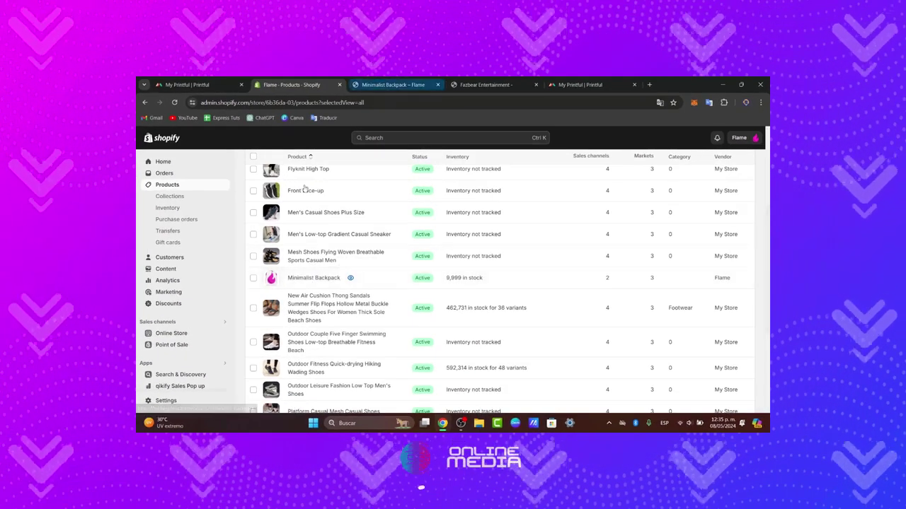
scroll(304, 188, "up", 3)
left_click(189, 163)
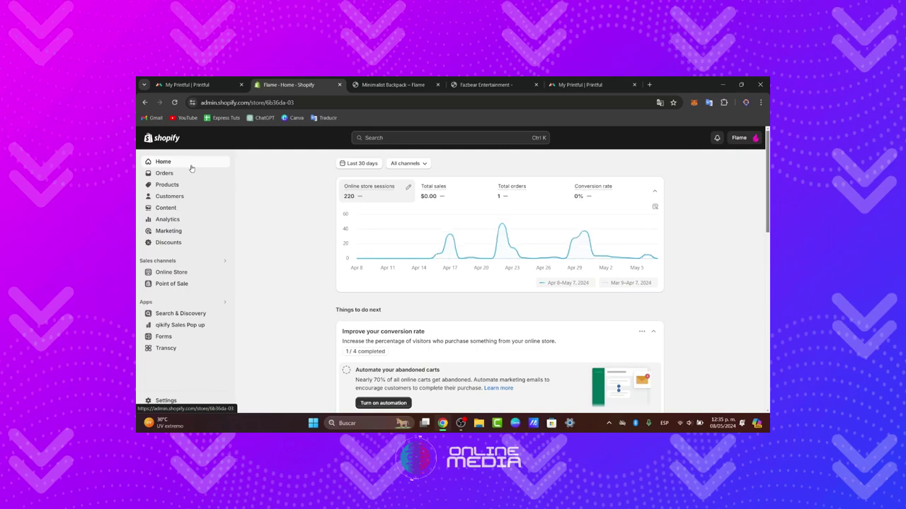